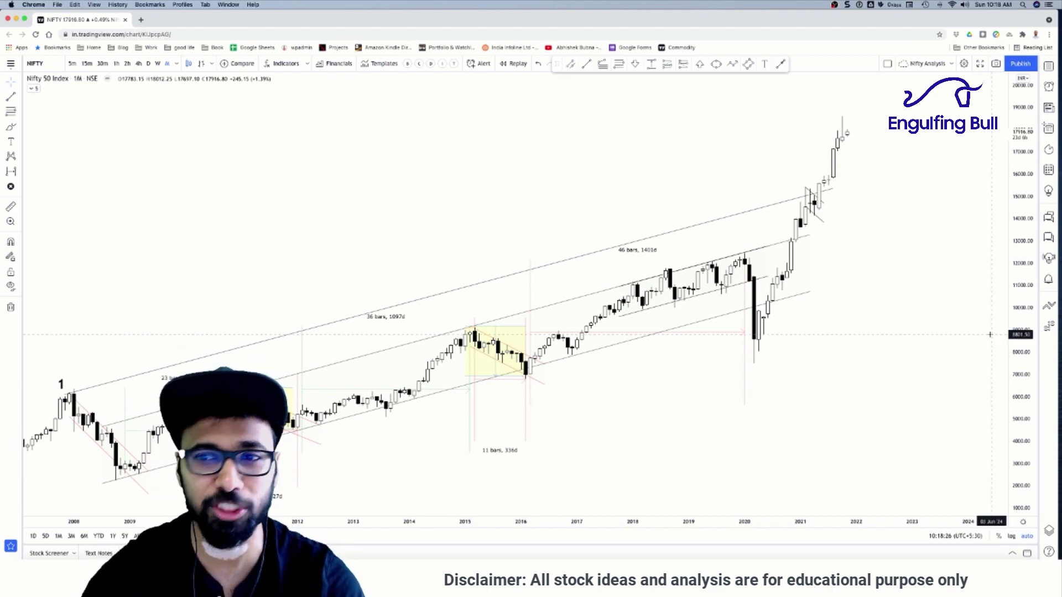
# - Zoom the monthly Nifty 50 chart out to about 2004 and select the drawing near Nov 2011
pyautogui.scroll(-2, 991, 334)
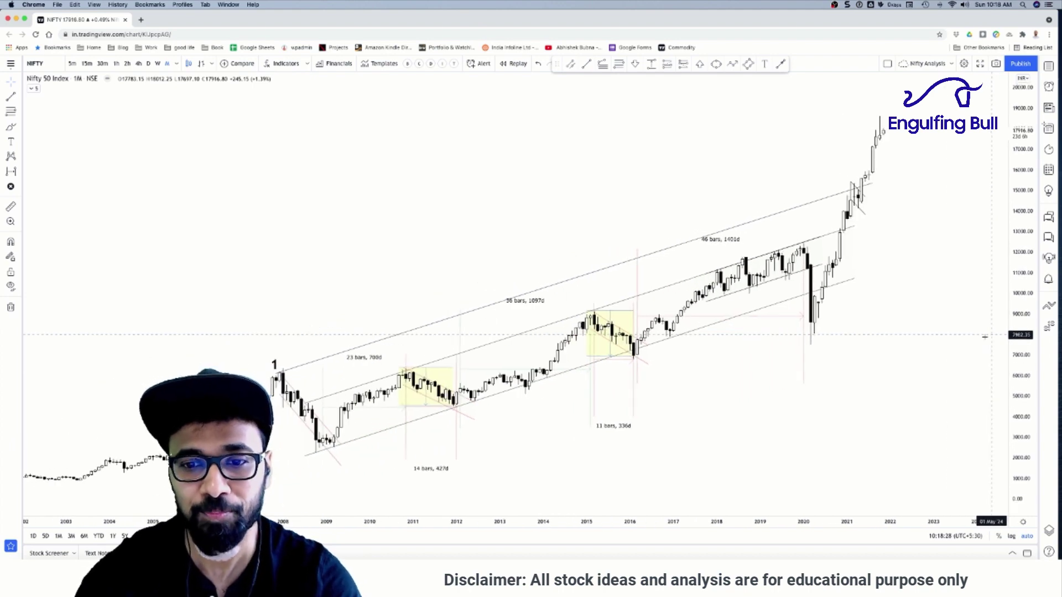
pyautogui.scroll(-2, 974, 340)
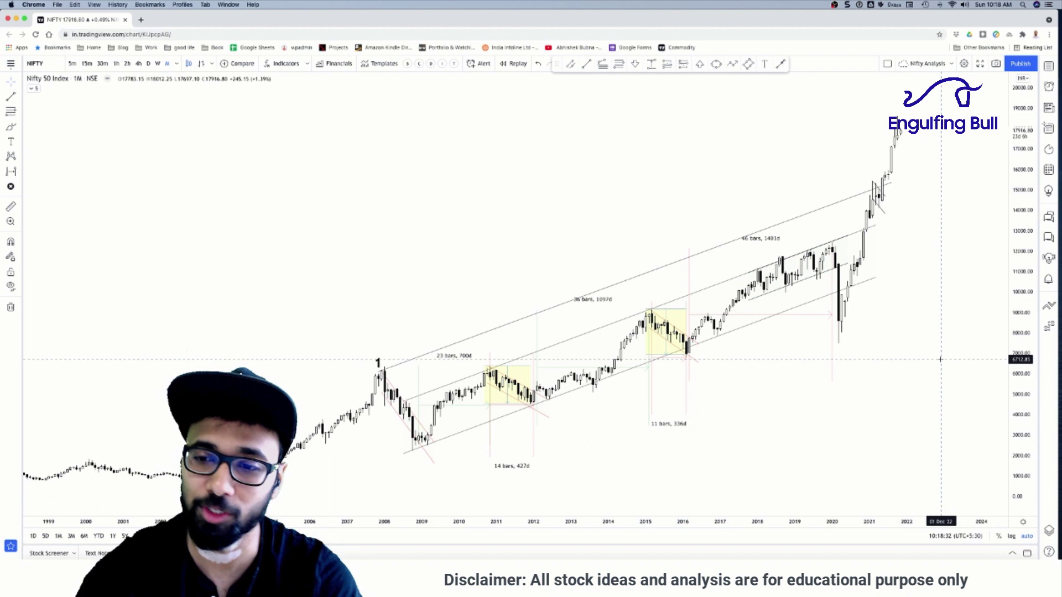
pyautogui.scroll(1, 943, 354)
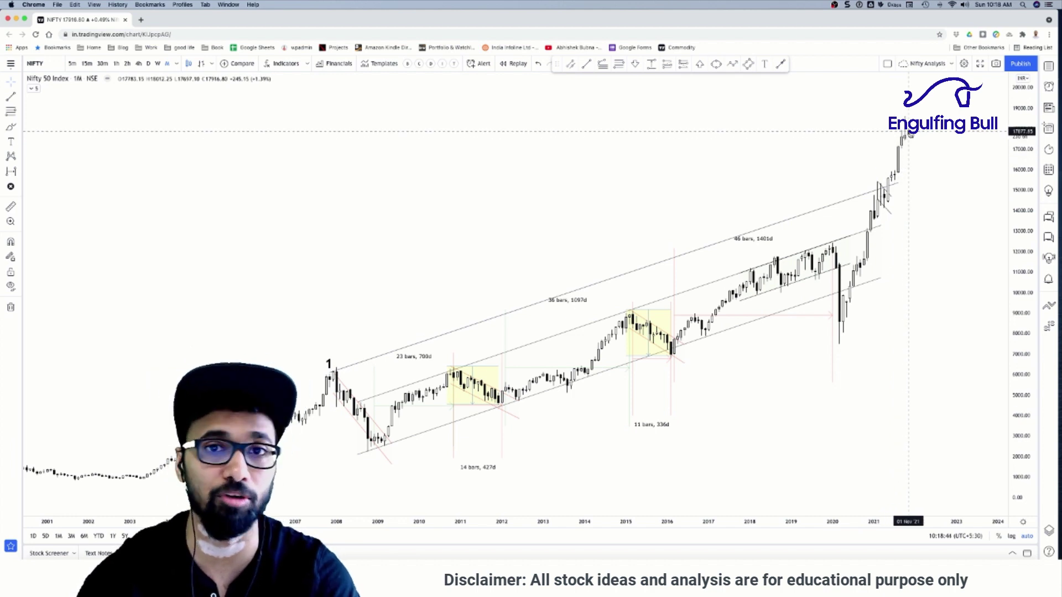
pyautogui.scroll(2, 940, 277)
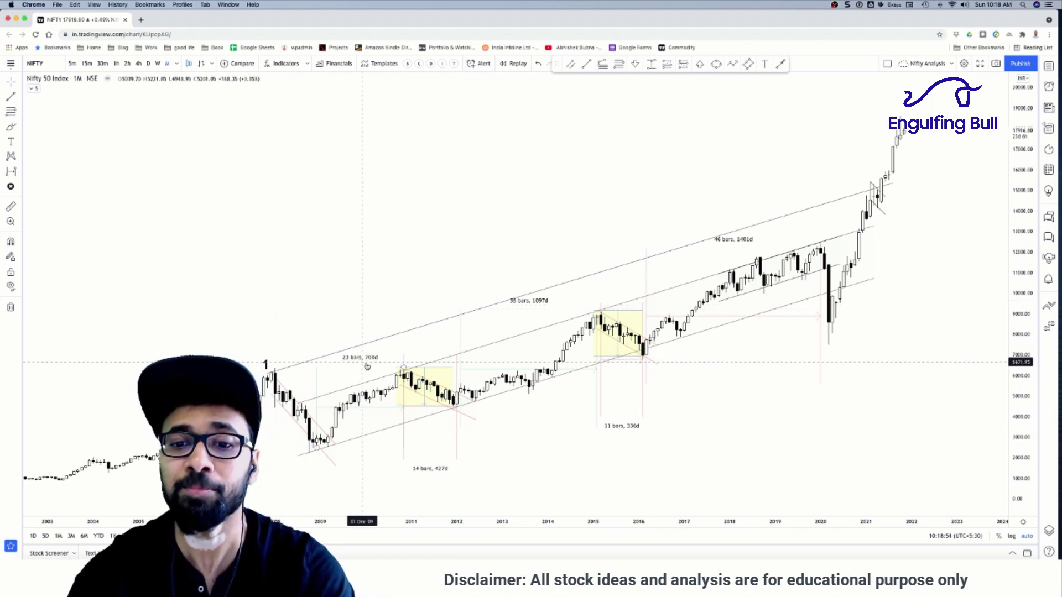
pyautogui.scroll(3, 382, 367)
pyautogui.scroll(-2, 390, 368)
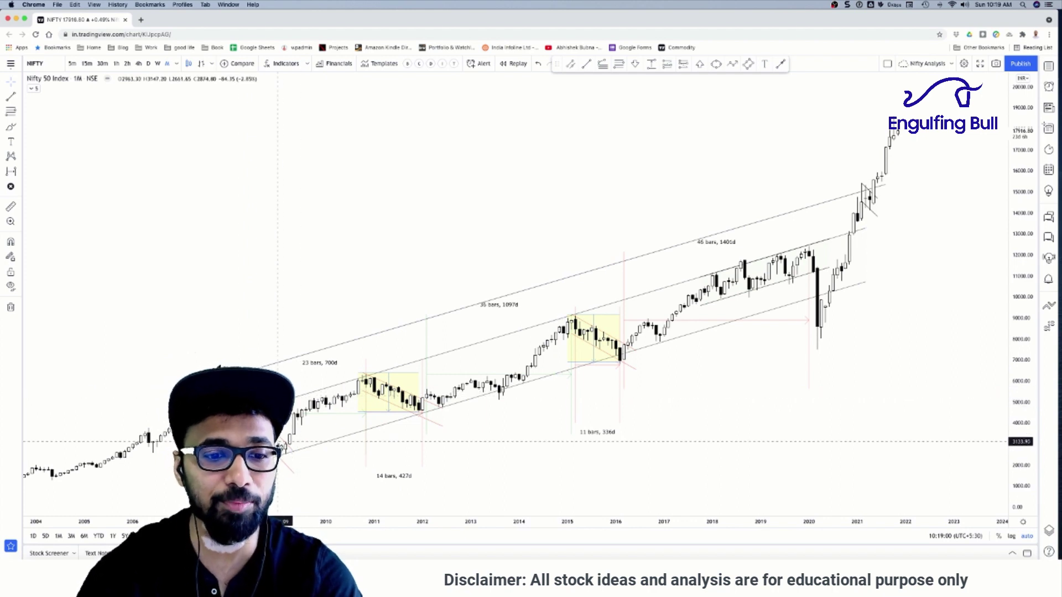
pyautogui.click(416, 416)
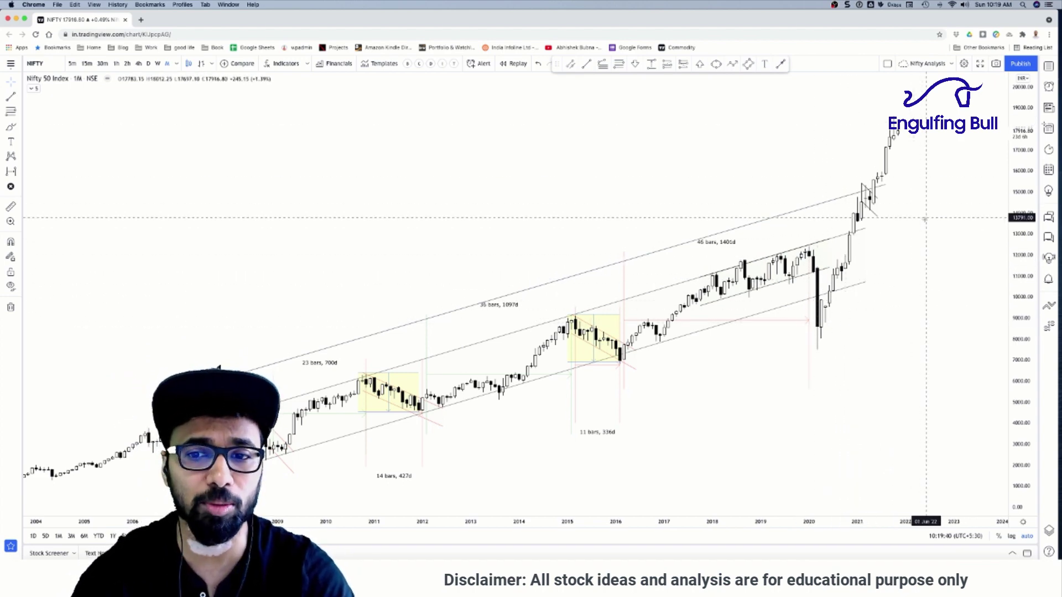
pyautogui.scroll(3, 924, 220)
pyautogui.scroll(-1, 924, 221)
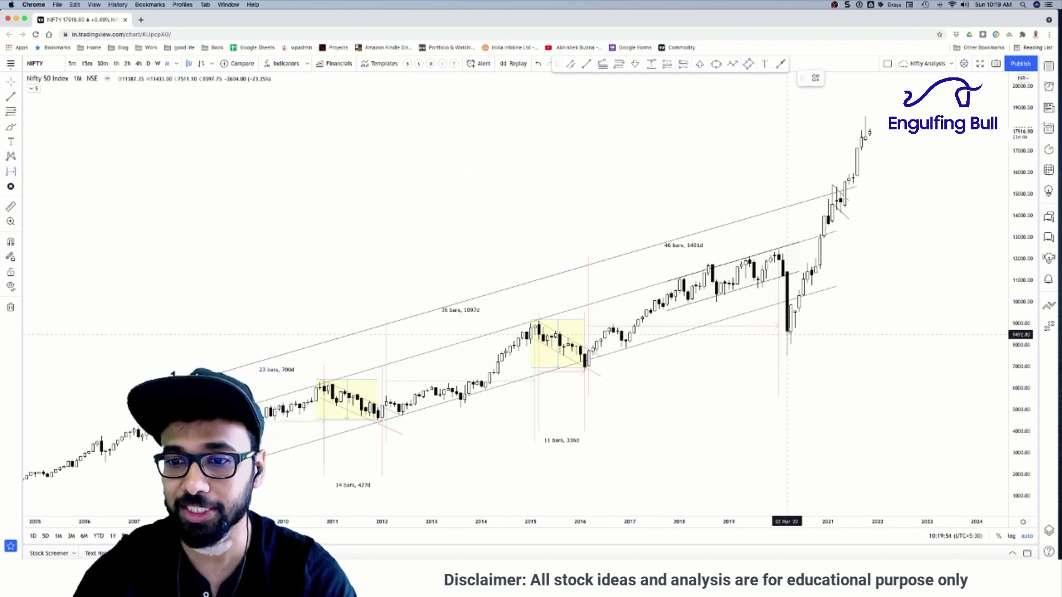
# - Measure 53 bars, 1615d from the April 2020 low to the latest highs, then switch to 1W
pyautogui.click(791, 315)
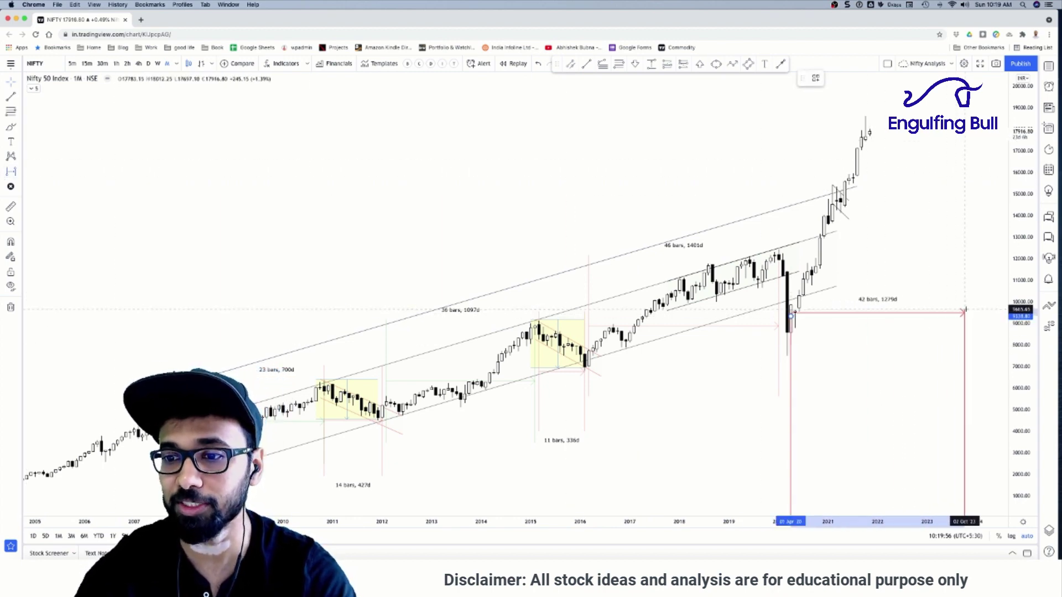
pyautogui.scroll(-2, 965, 314)
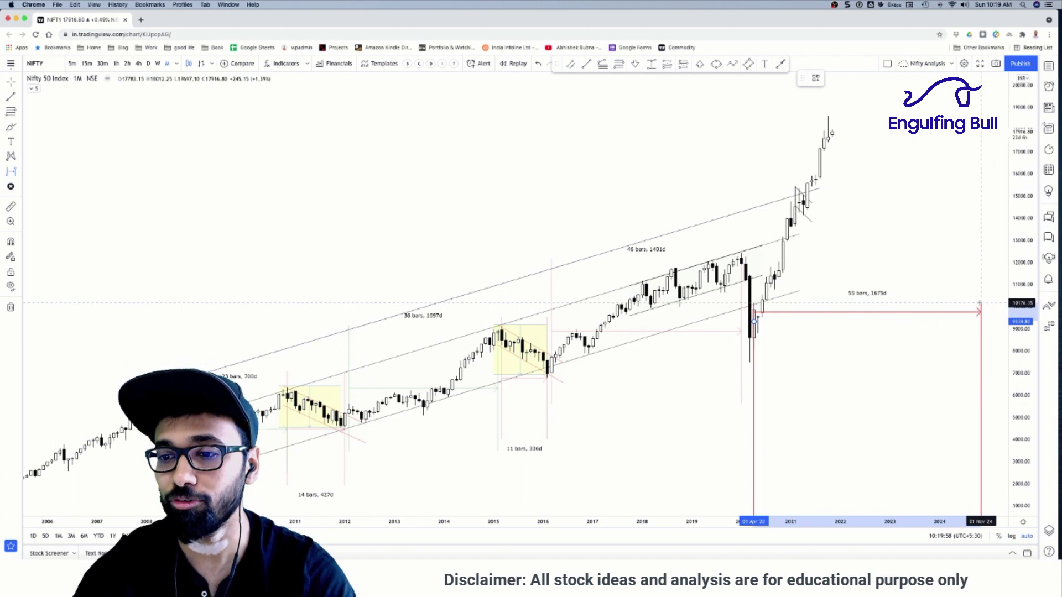
pyautogui.click(973, 105)
pyautogui.click(902, 235)
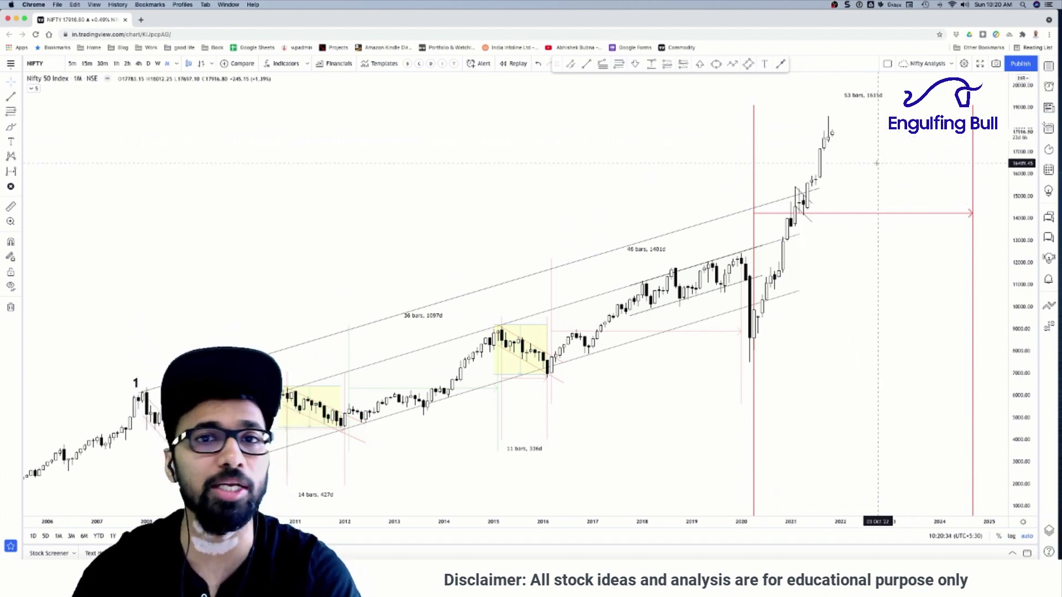
pyautogui.click(158, 64)
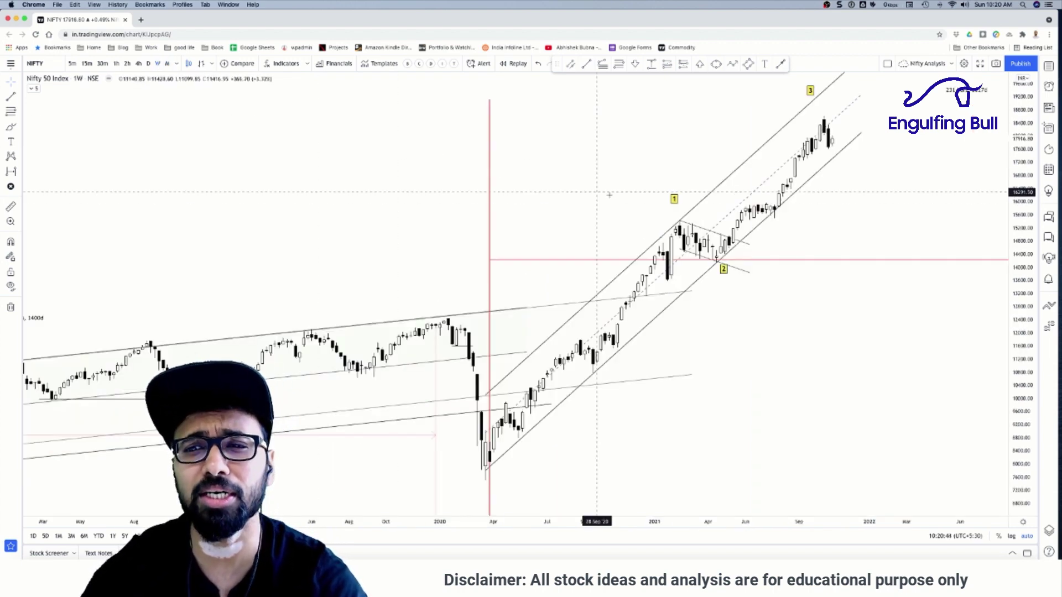
pyautogui.scroll(-8, 662, 196)
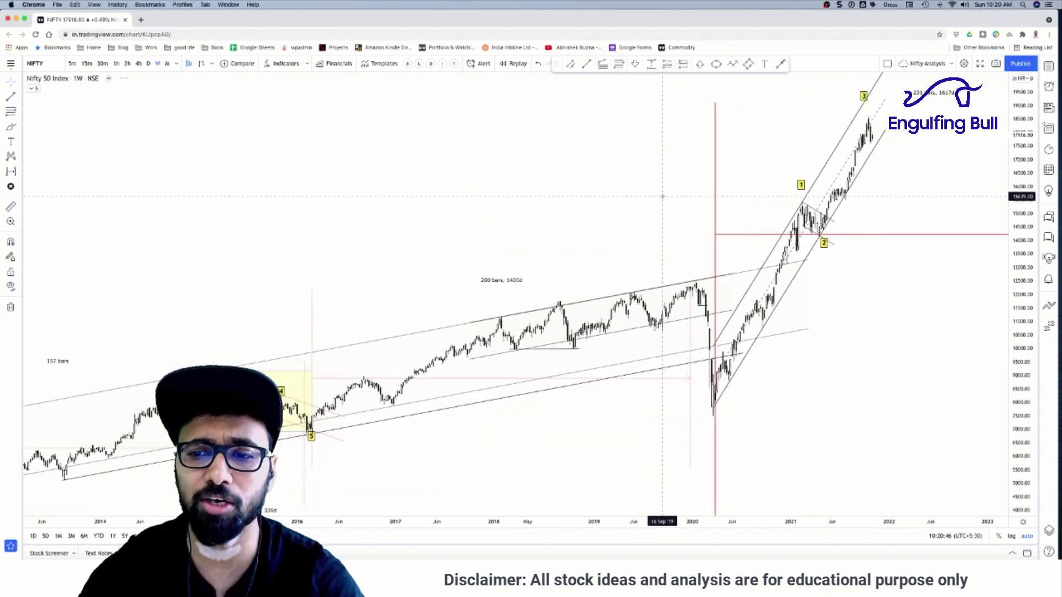
pyautogui.scroll(-6, 662, 196)
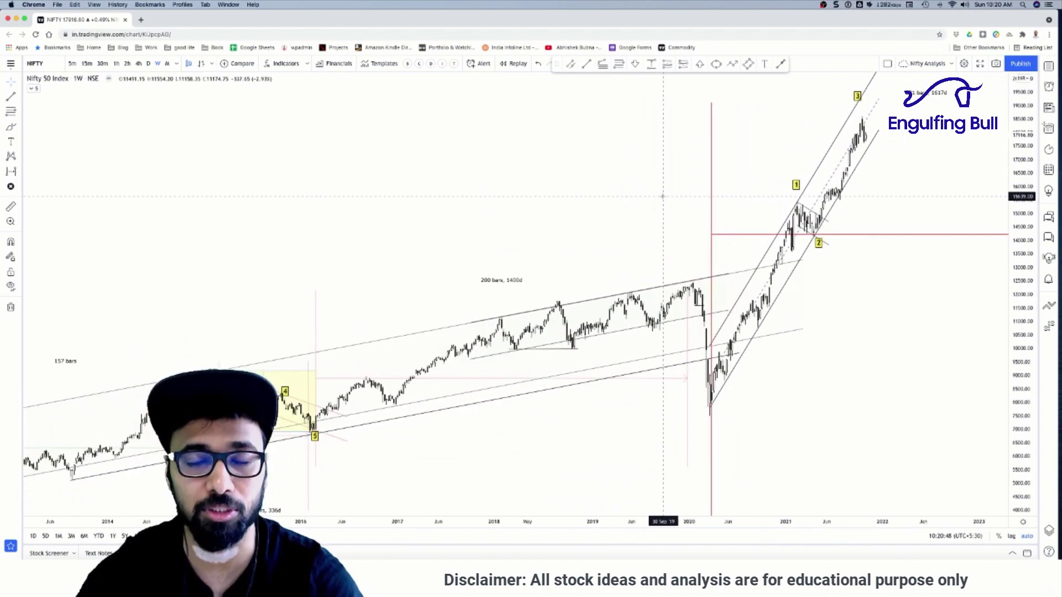
pyautogui.scroll(-3, 662, 196)
pyautogui.scroll(-6, 426, 332)
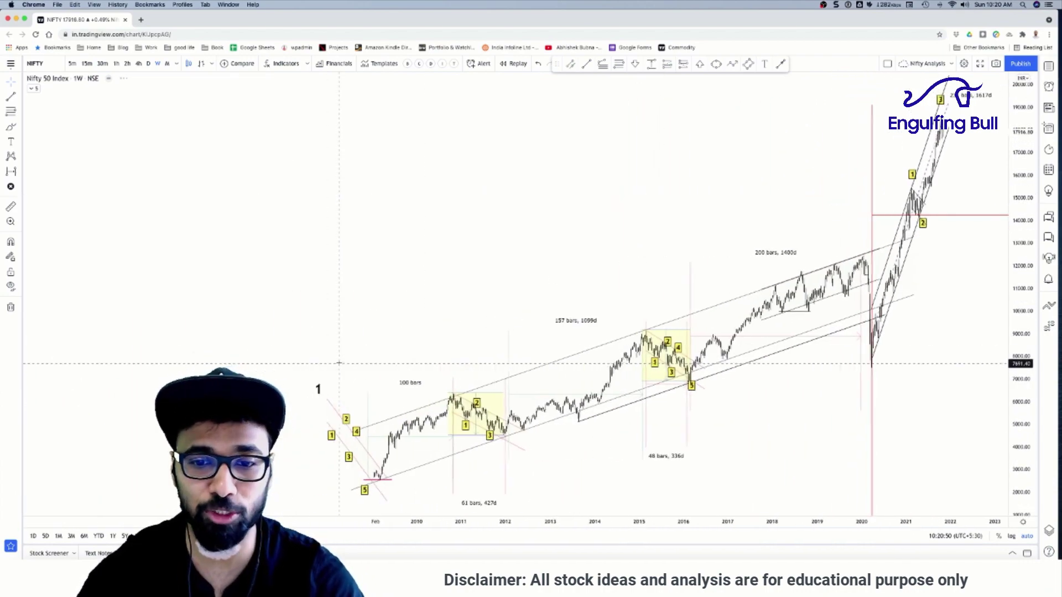
pyautogui.hscroll(3, 498, 252)
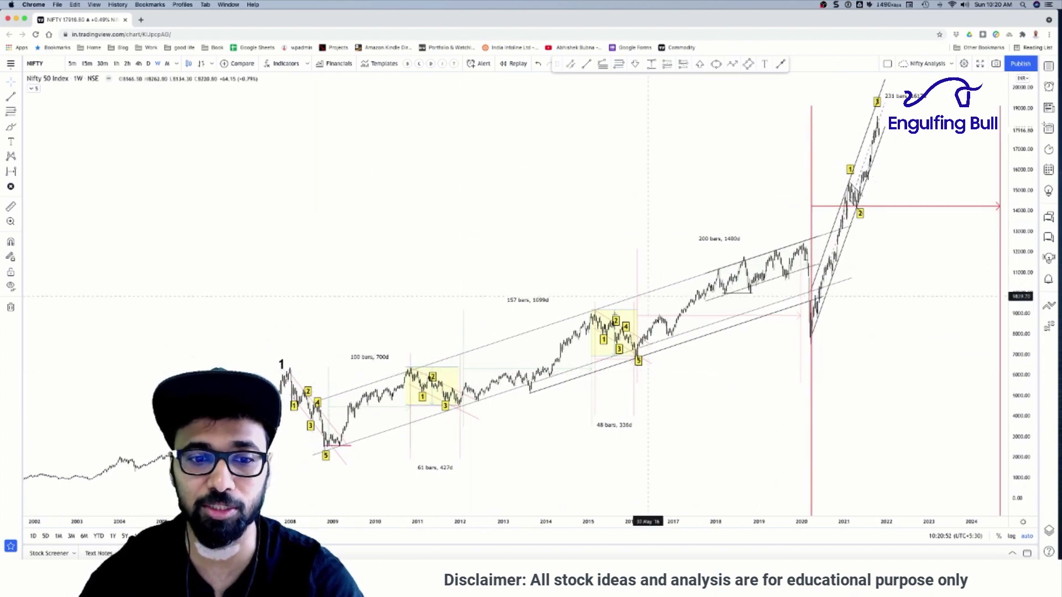
pyautogui.scroll(5, 772, 357)
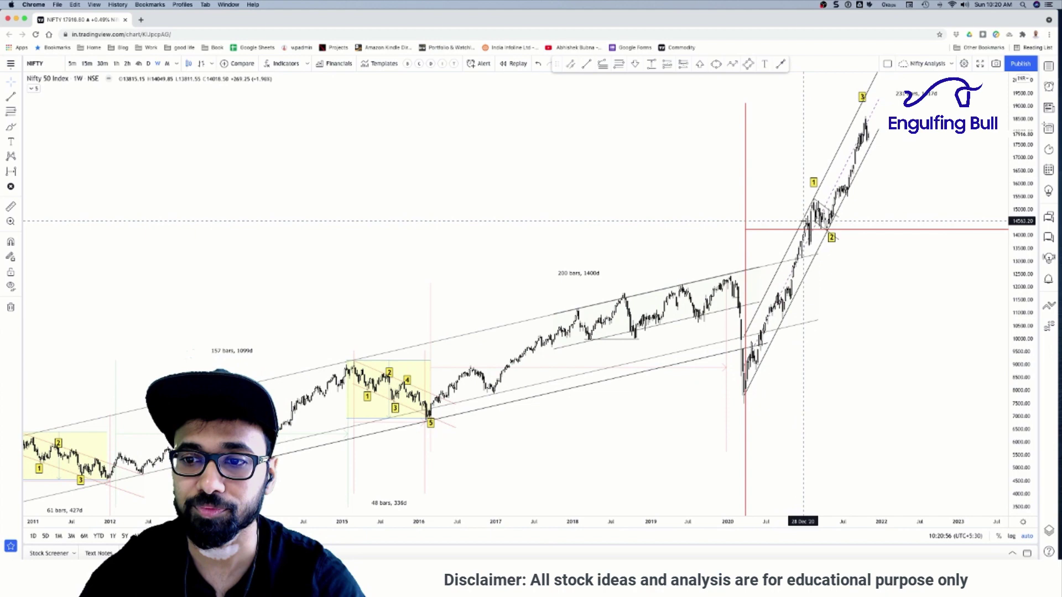
pyautogui.scroll(5, 812, 332)
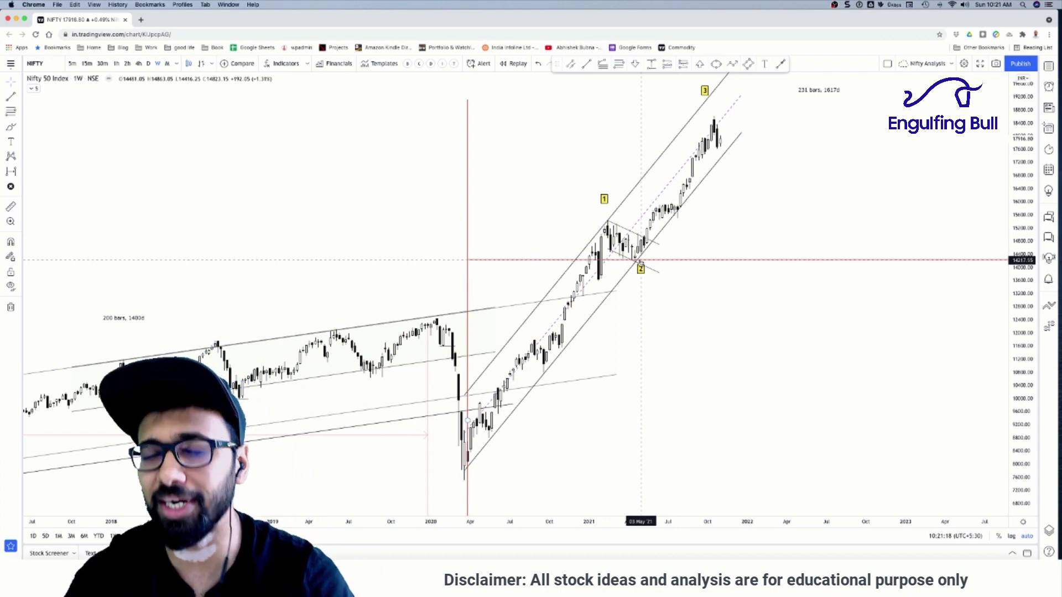
pyautogui.scroll(-2, 659, 260)
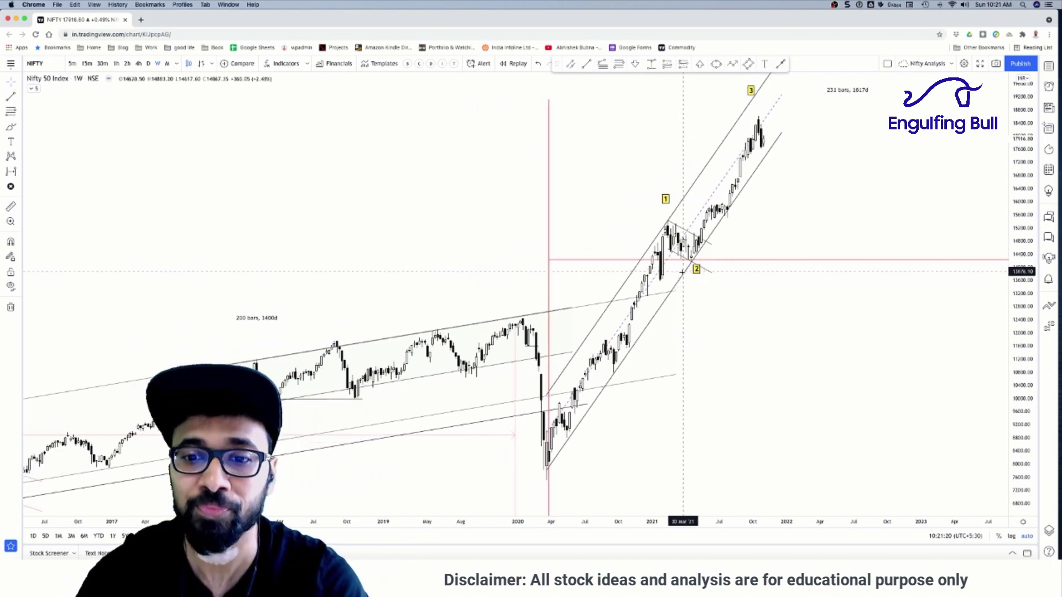
pyautogui.scroll(3, 686, 266)
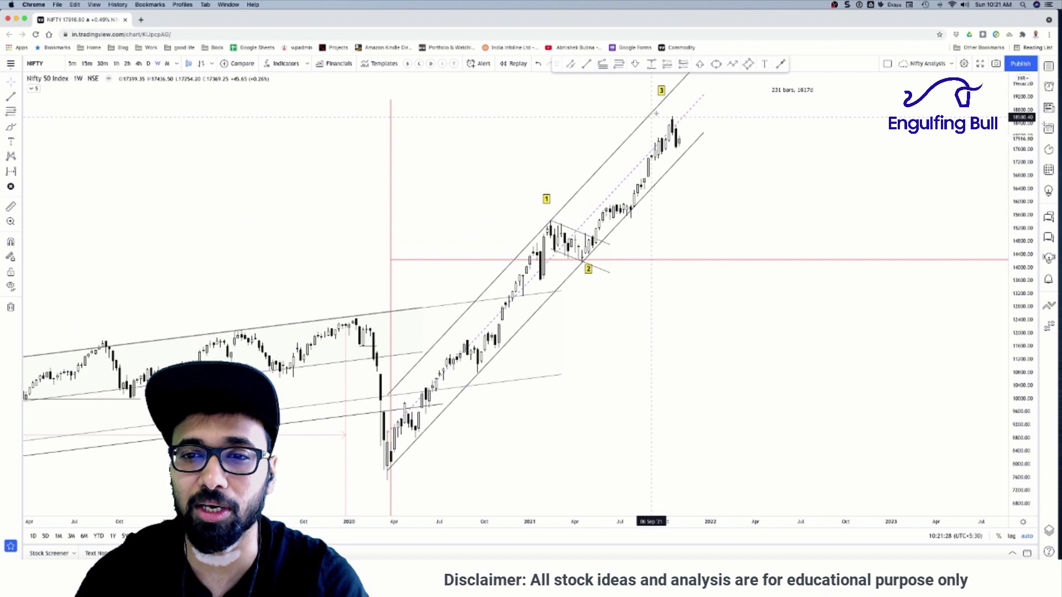
pyautogui.scroll(2, 714, 179)
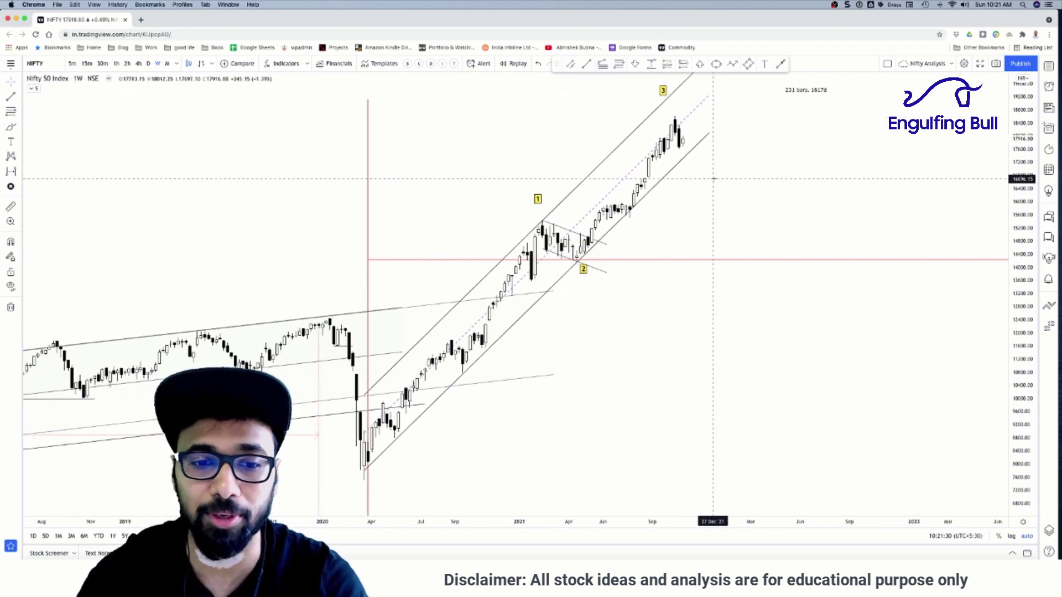
pyautogui.scroll(1, 714, 179)
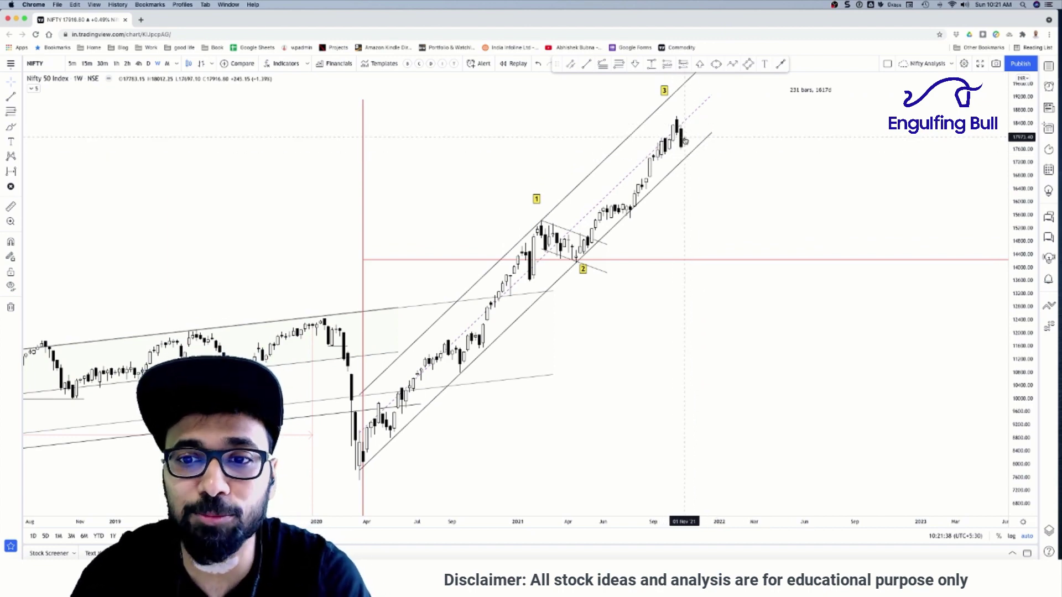
pyautogui.click(692, 155)
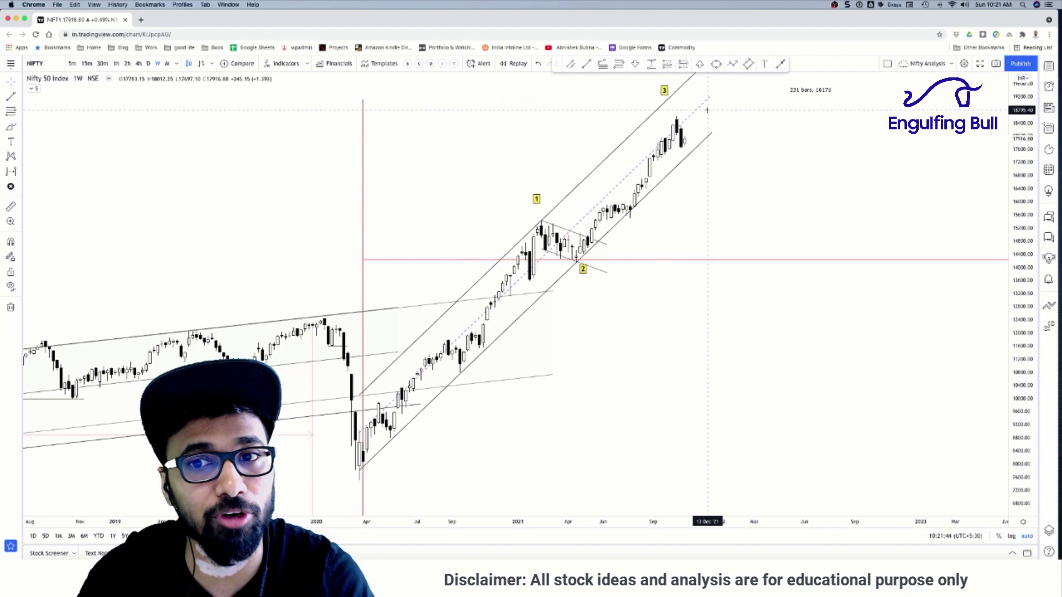
pyautogui.scroll(-5, 729, 152)
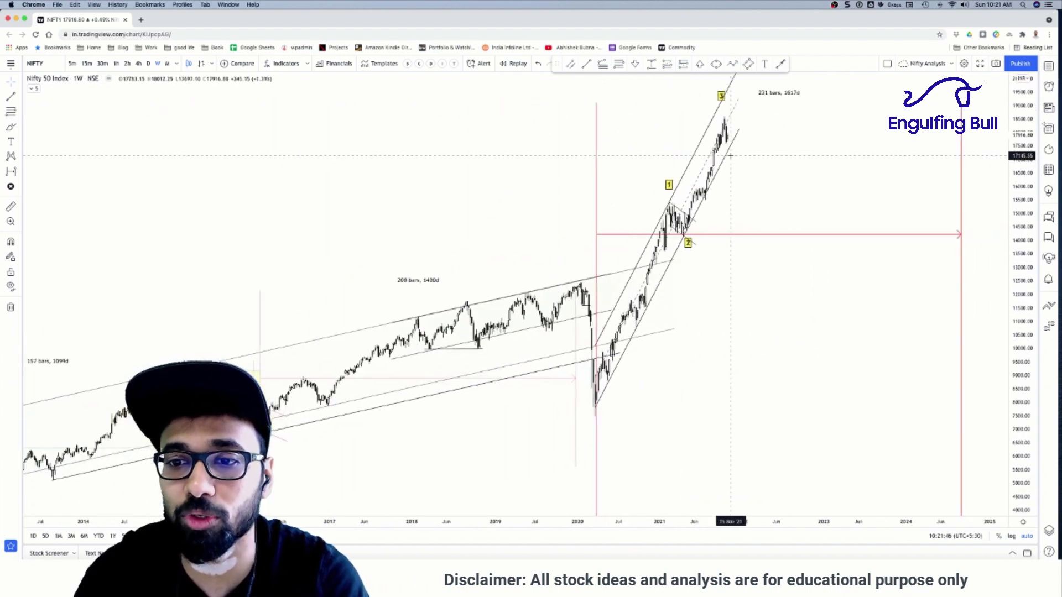
pyautogui.hscroll(5, 730, 157)
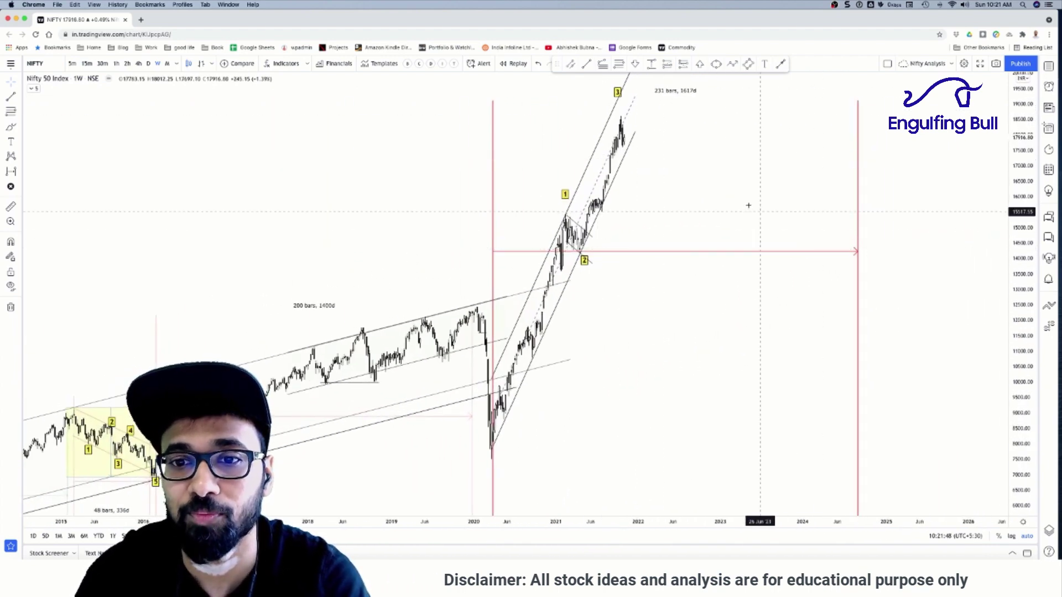
pyautogui.scroll(3, 713, 134)
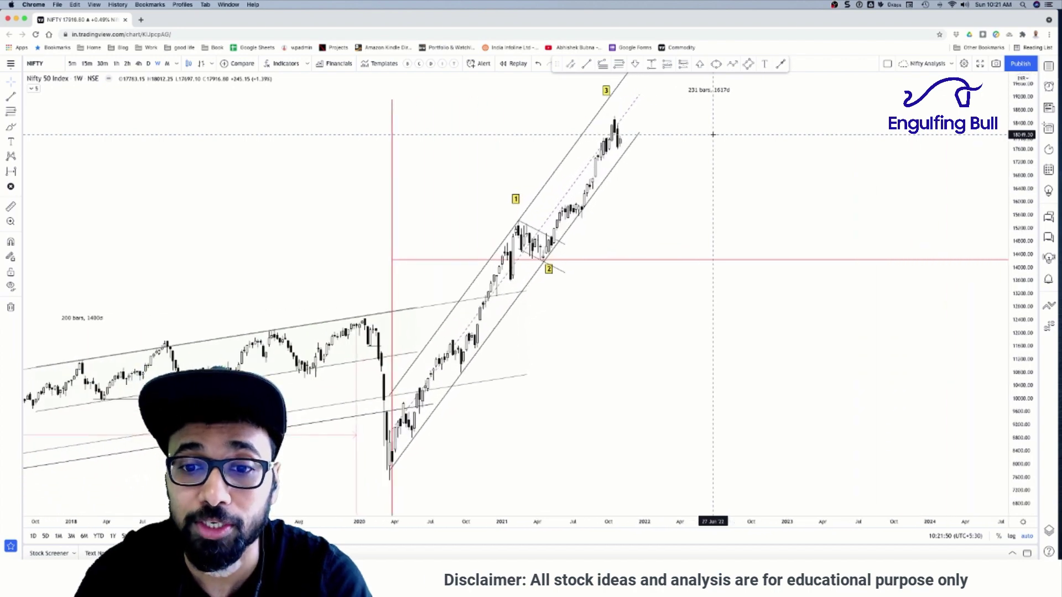
pyautogui.scroll(2, 713, 134)
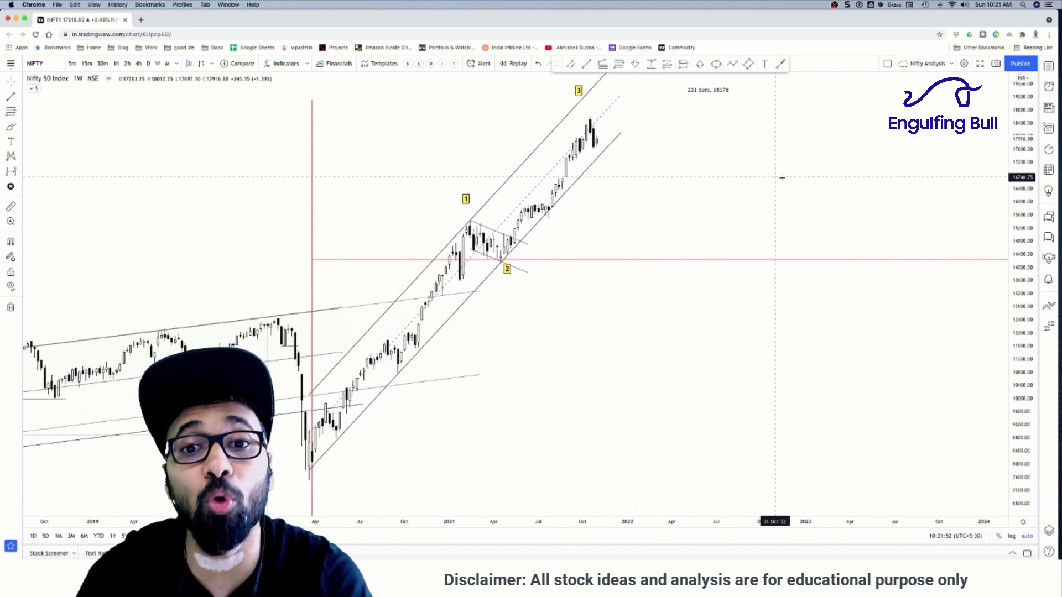
pyautogui.scroll(-1, 782, 178)
pyautogui.scroll(1, 793, 178)
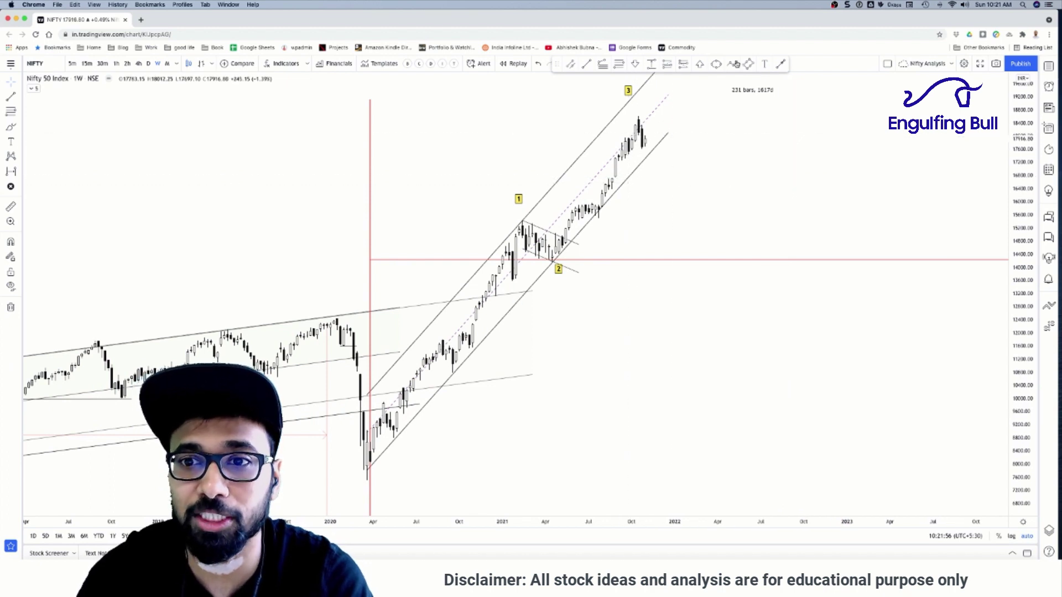
pyautogui.click(733, 65)
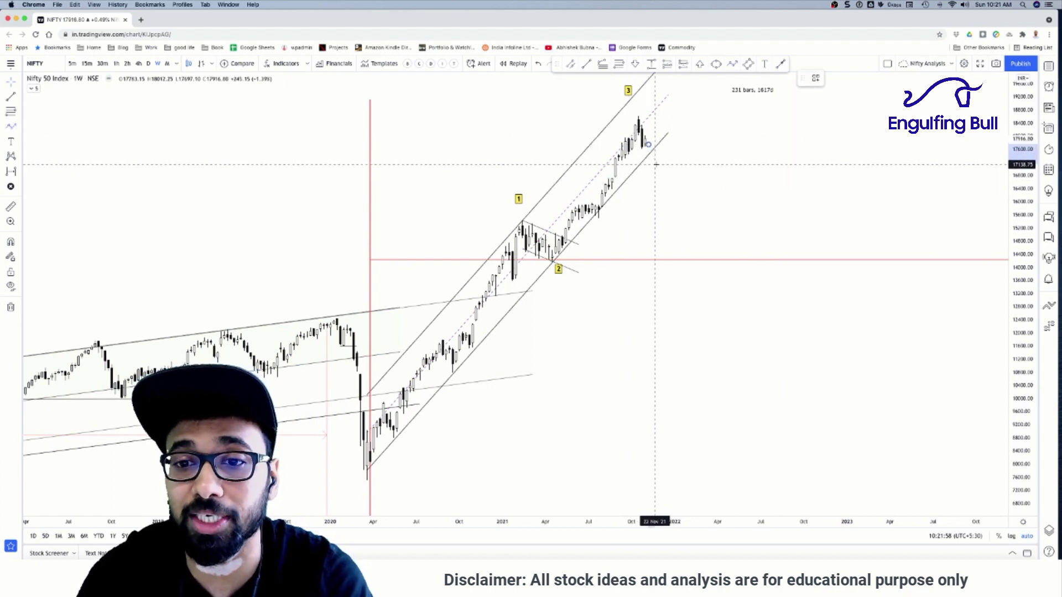
pyautogui.click(662, 140)
pyautogui.click(695, 212)
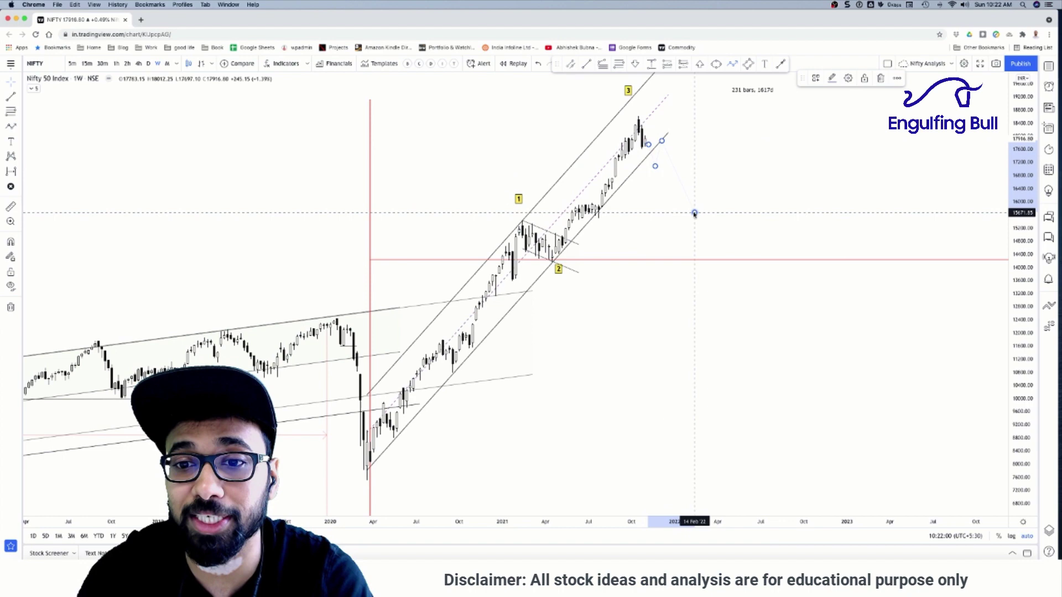
pyautogui.click(831, 78)
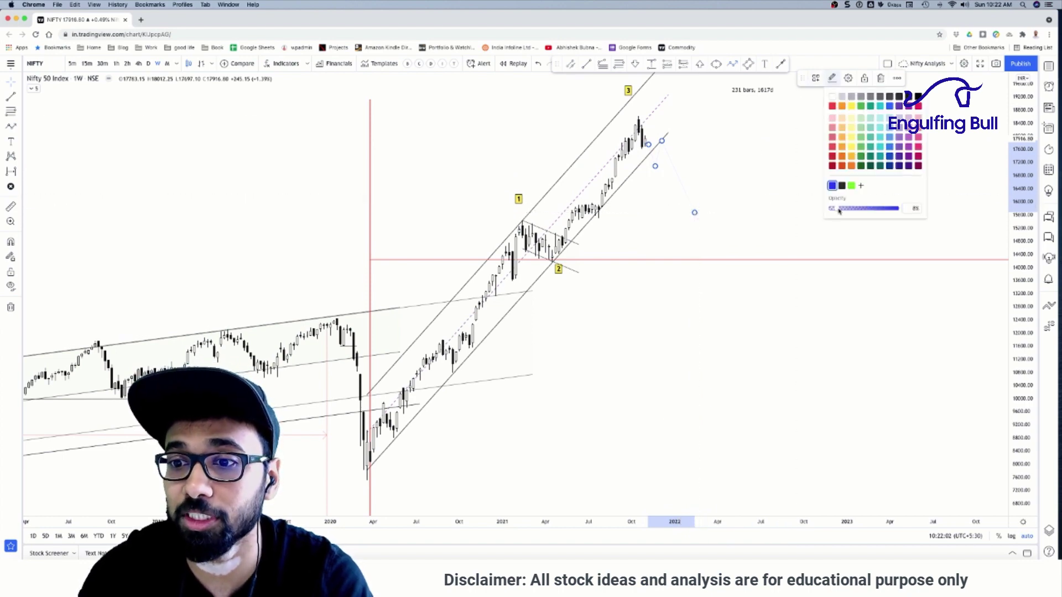
pyautogui.click(744, 140)
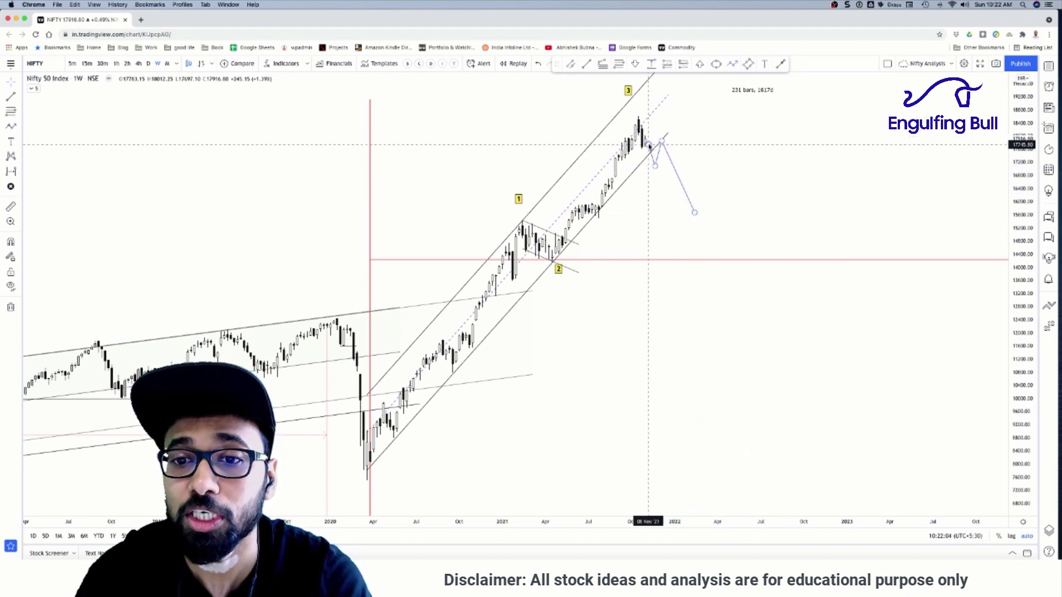
pyautogui.click(694, 212)
pyautogui.press('Delete')
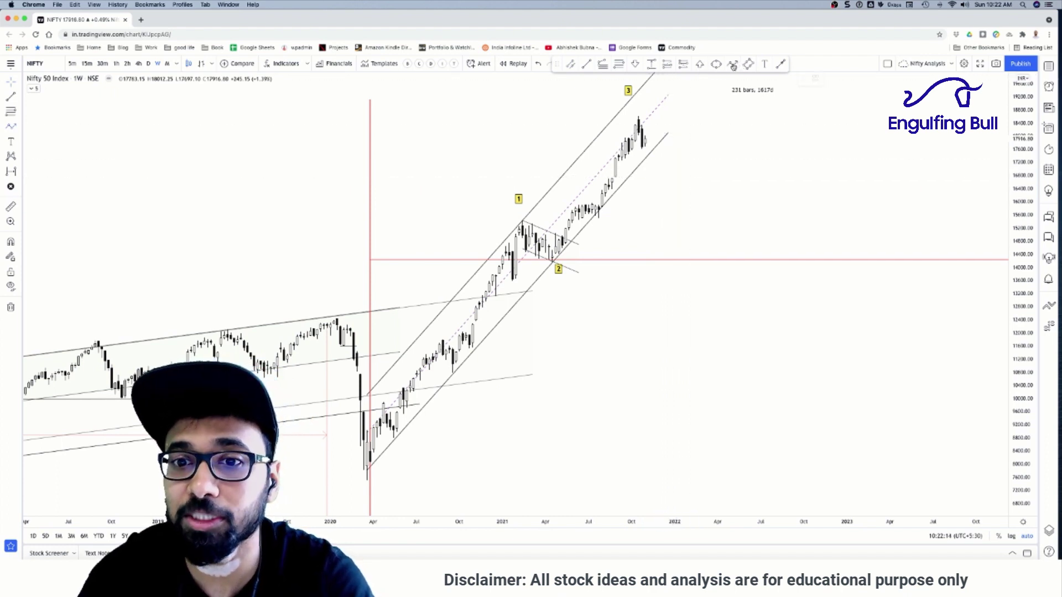
pyautogui.click(651, 150)
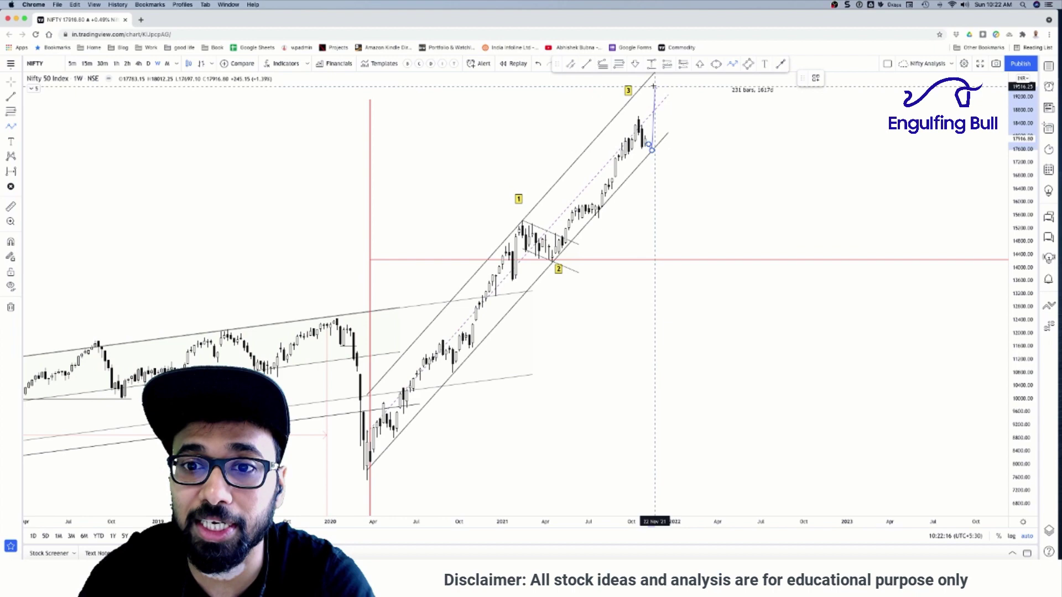
pyautogui.click(667, 85)
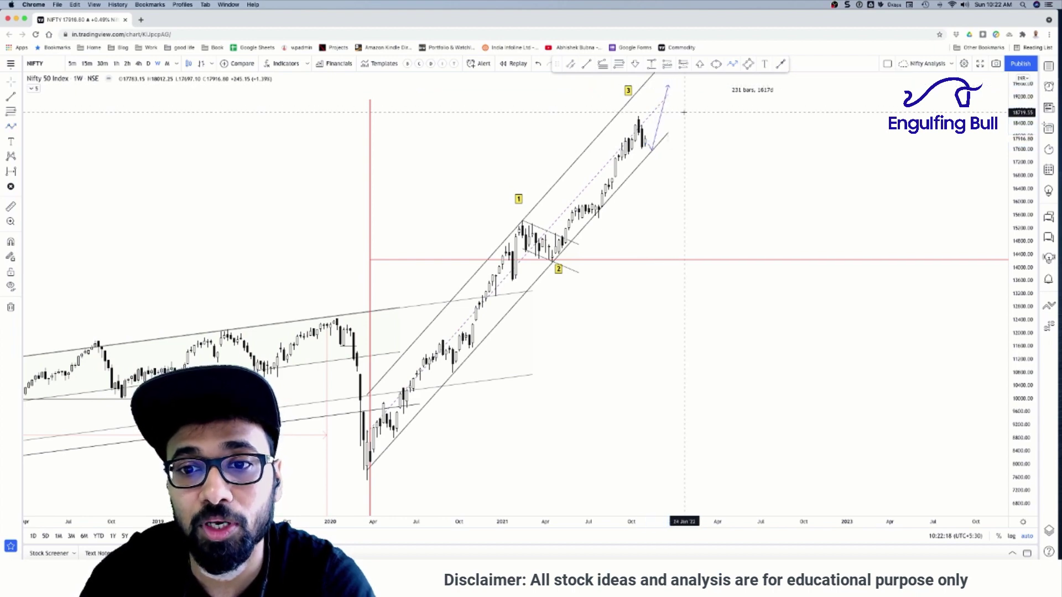
pyautogui.press('Escape')
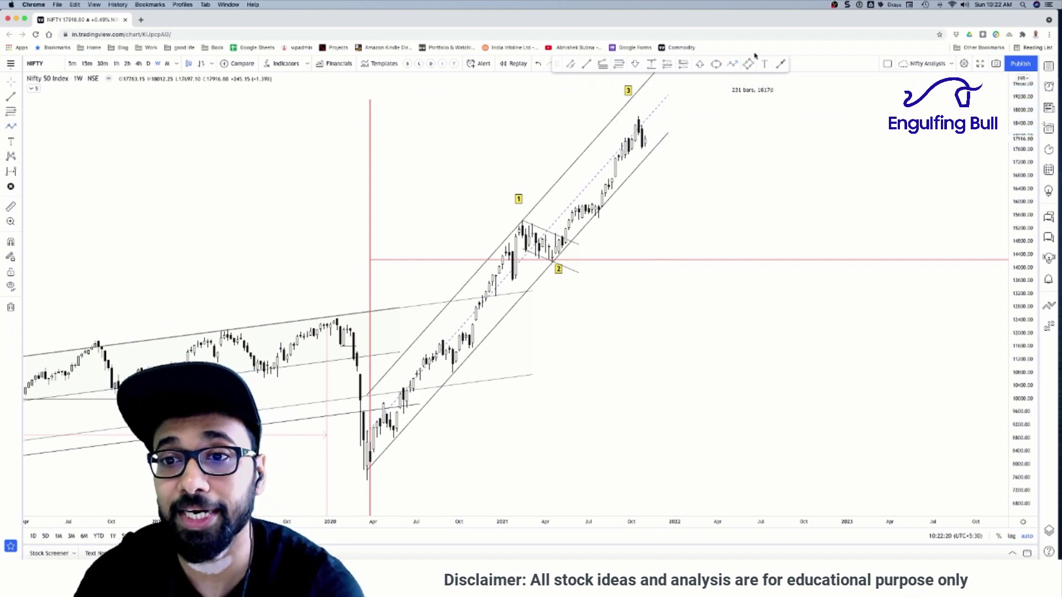
pyautogui.click(734, 64)
pyautogui.click(648, 136)
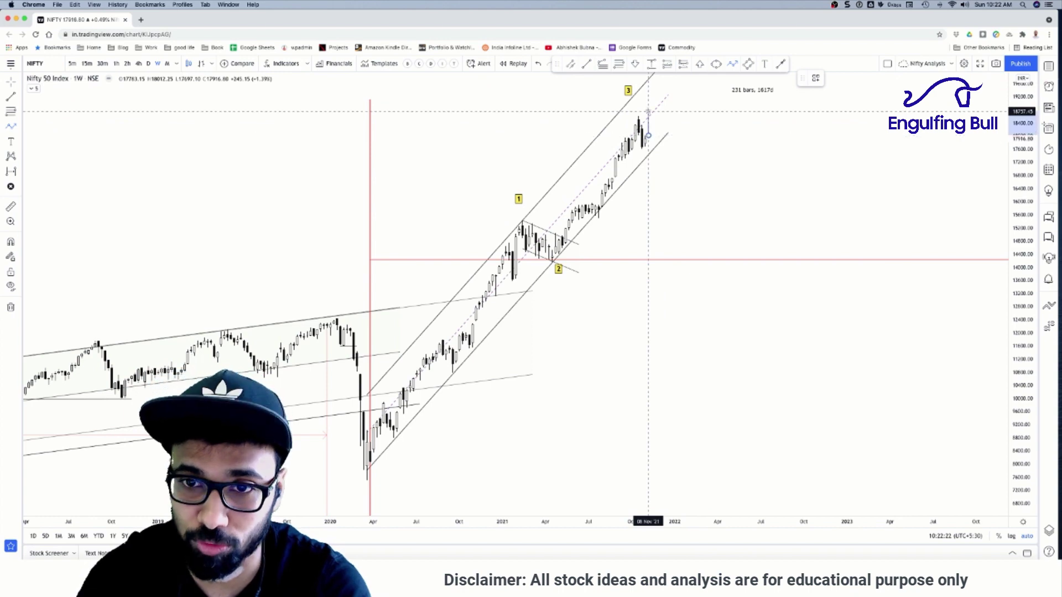
pyautogui.click(649, 84)
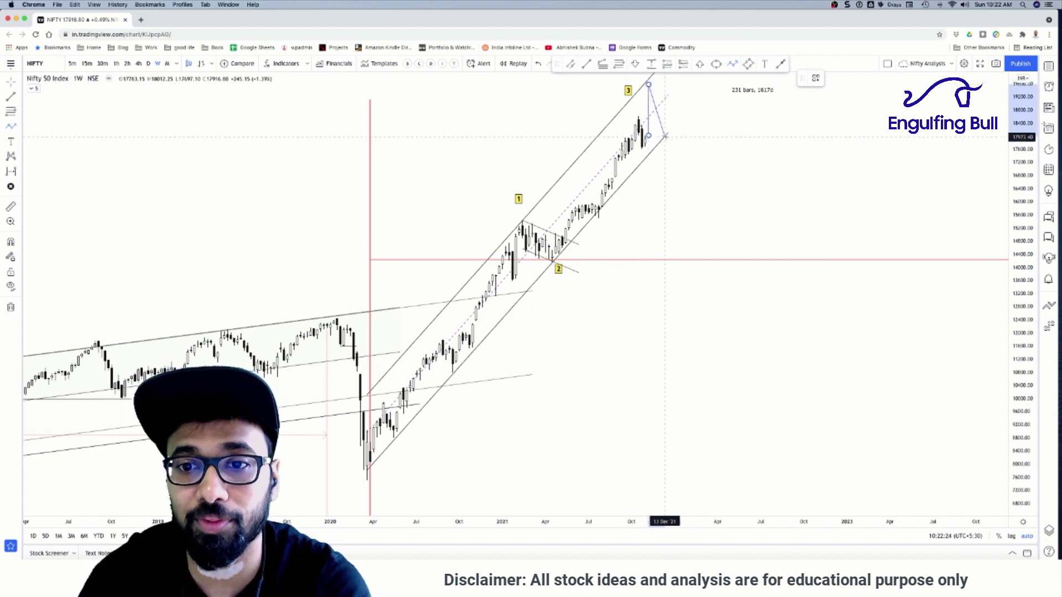
pyautogui.click(692, 135)
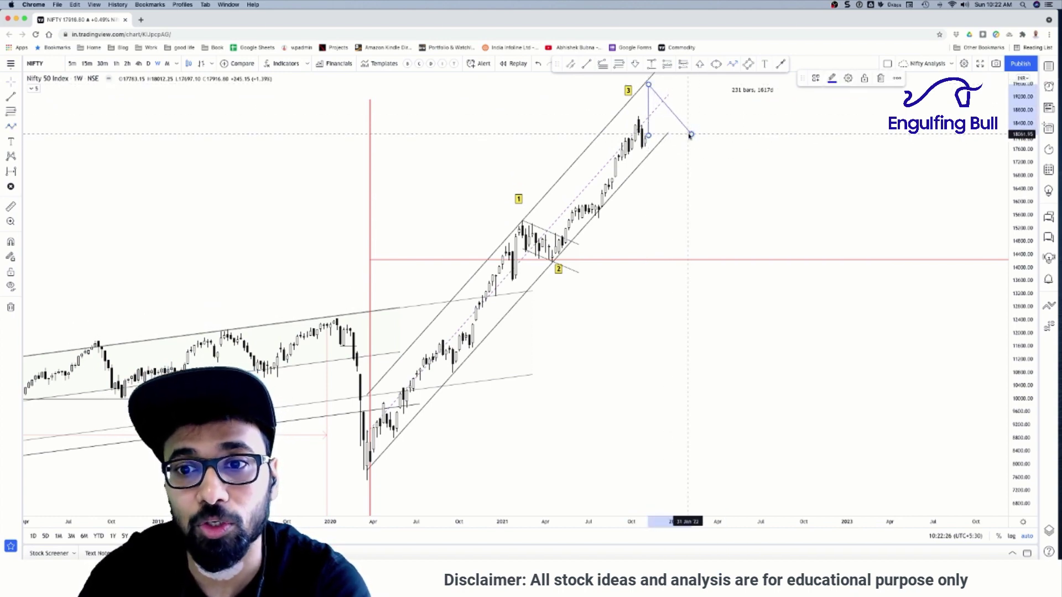
pyautogui.press('Escape')
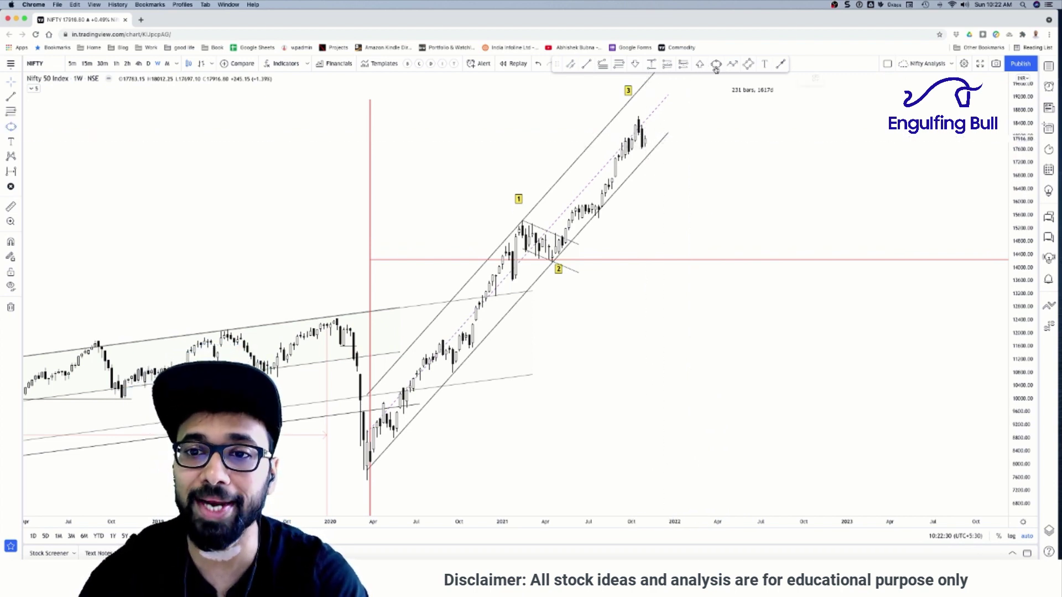
pyautogui.click(653, 148)
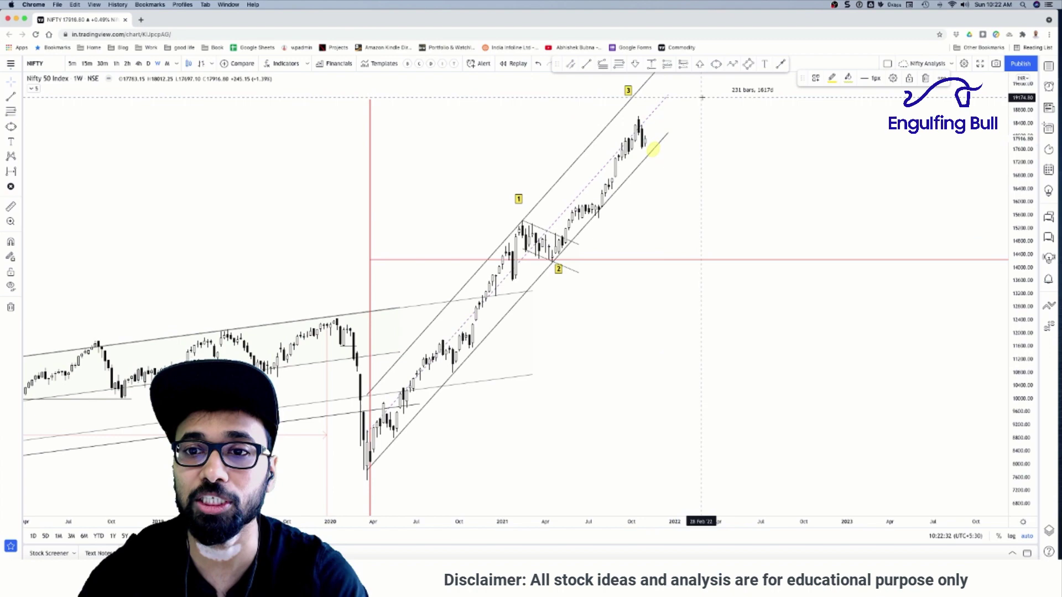
pyautogui.click(645, 120)
pyautogui.click(651, 119)
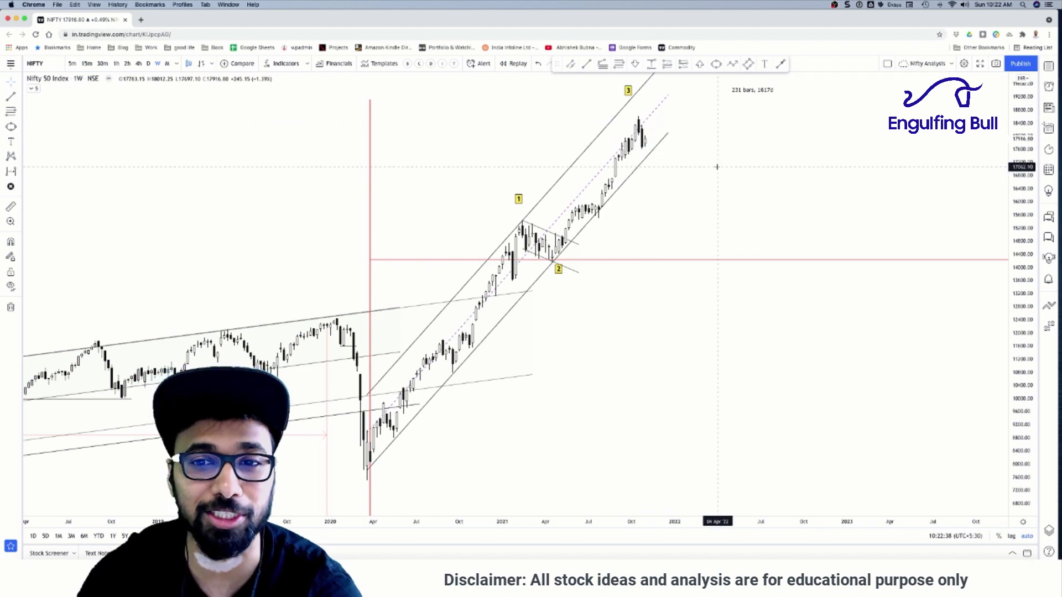
pyautogui.scroll(-5, 719, 182)
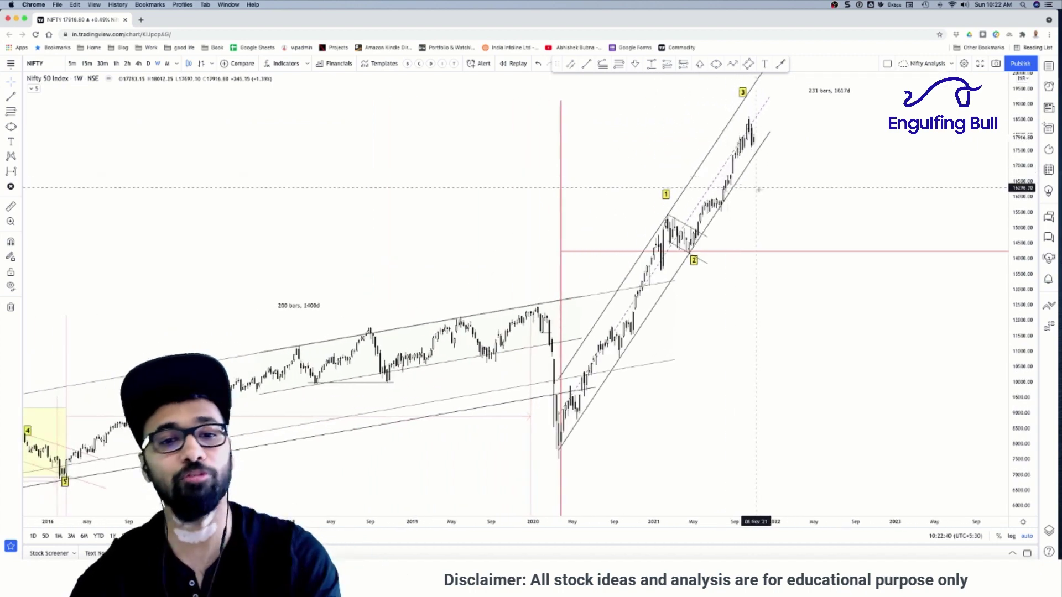
pyautogui.scroll(3, 761, 191)
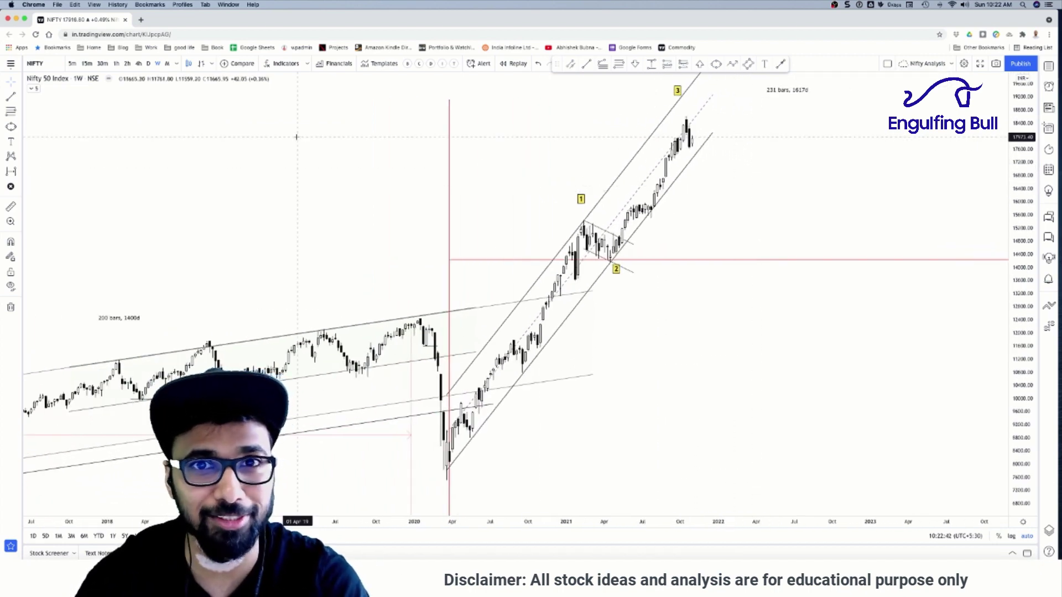
pyautogui.click(148, 63)
# - Zoom and pan the daily chart to Nov 2020–Jul 2021 around the flag between points 1 and 2
pyautogui.scroll(-3, 837, 269)
pyautogui.scroll(-5, 838, 271)
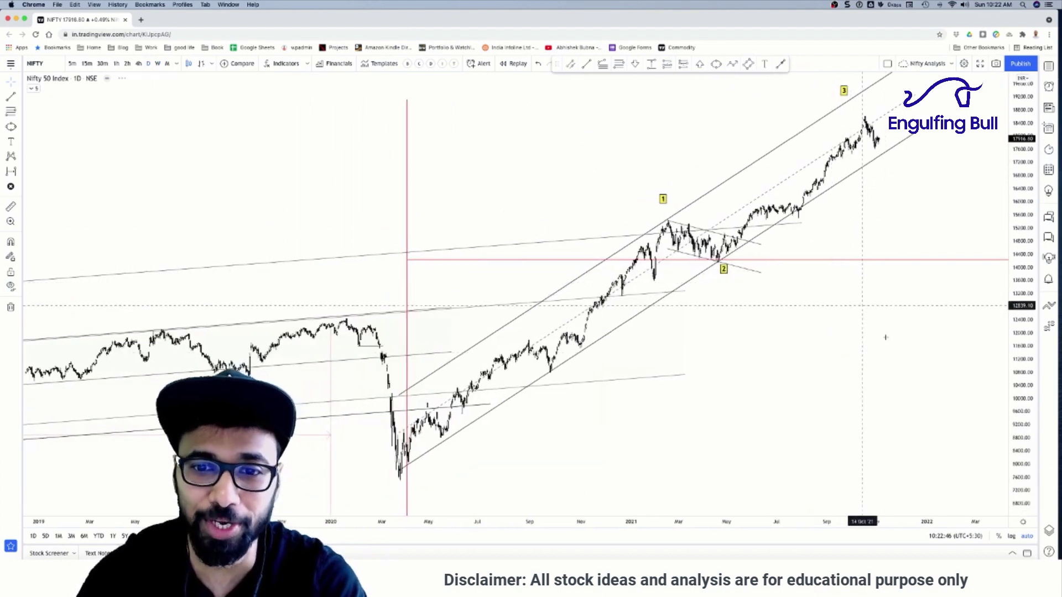
pyautogui.scroll(3, 884, 354)
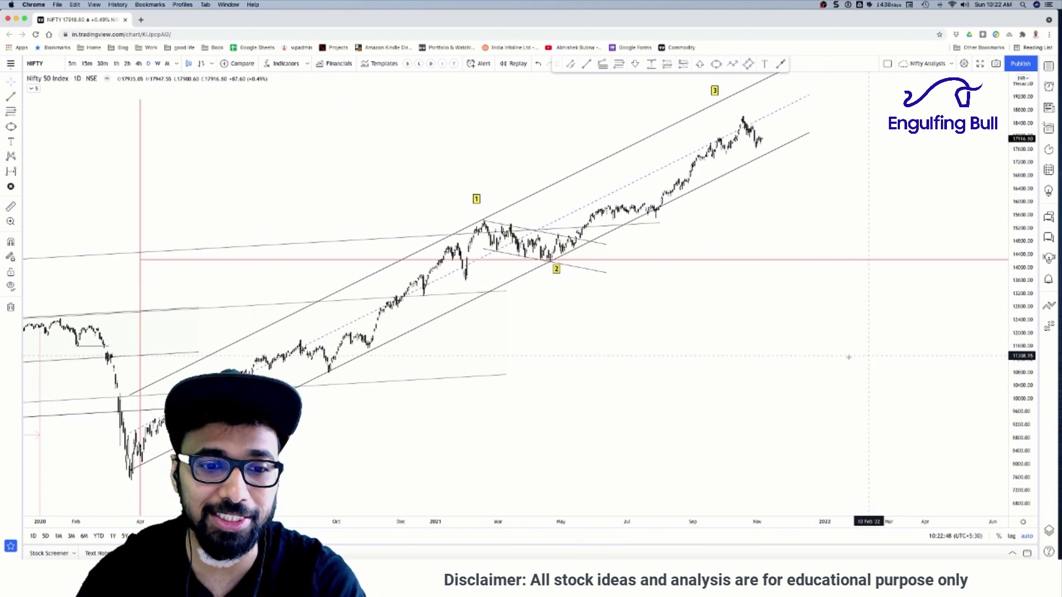
pyautogui.scroll(2, 349, 209)
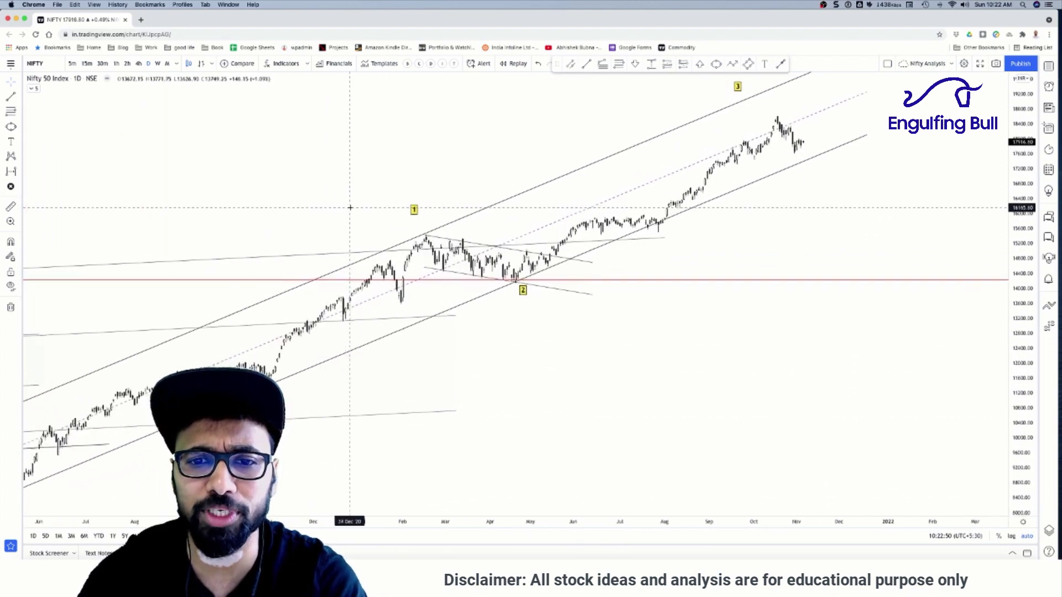
pyautogui.moveTo(498, 405); pyautogui.dragTo(777, 352)
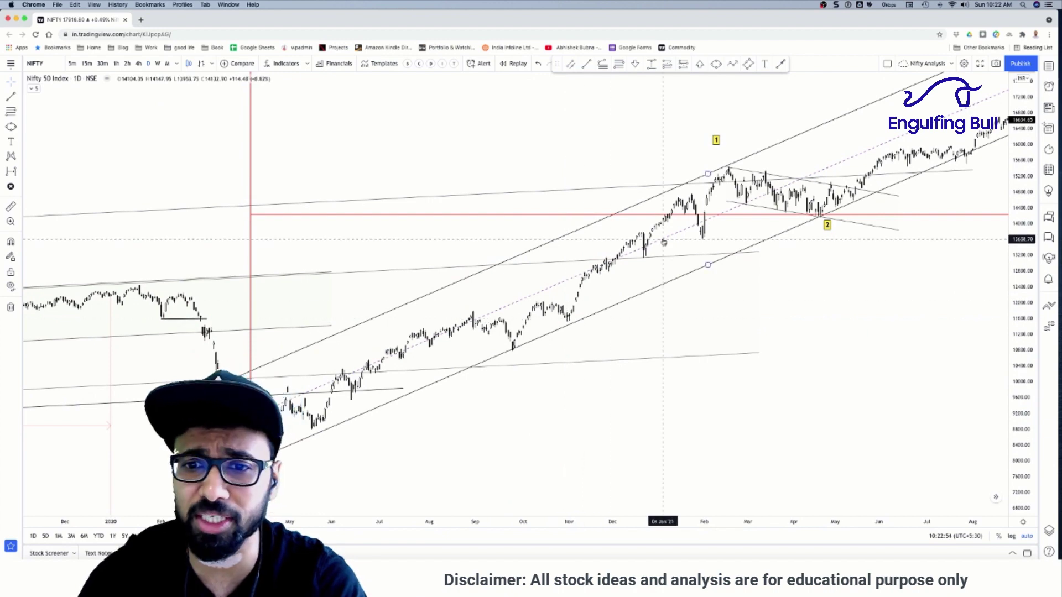
pyautogui.scroll(2, 609, 310)
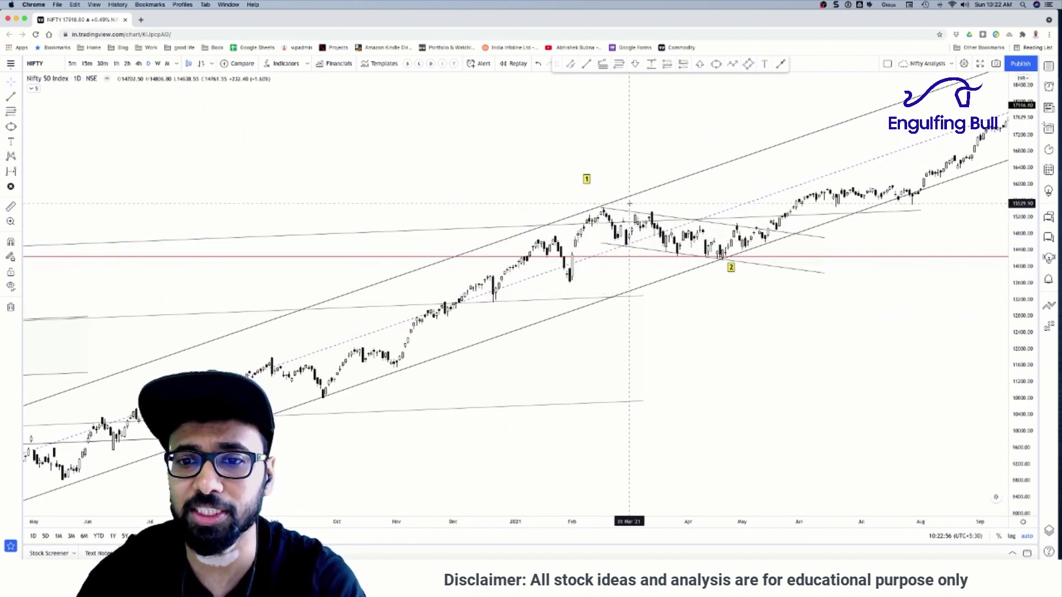
pyautogui.scroll(4, 763, 234)
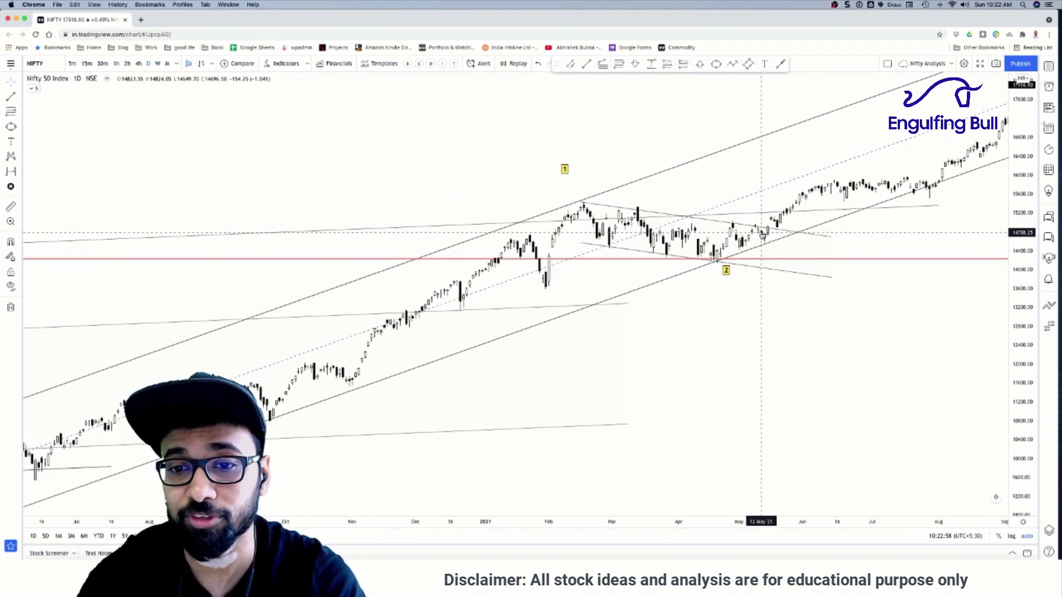
pyautogui.hscroll(1, 445, 181)
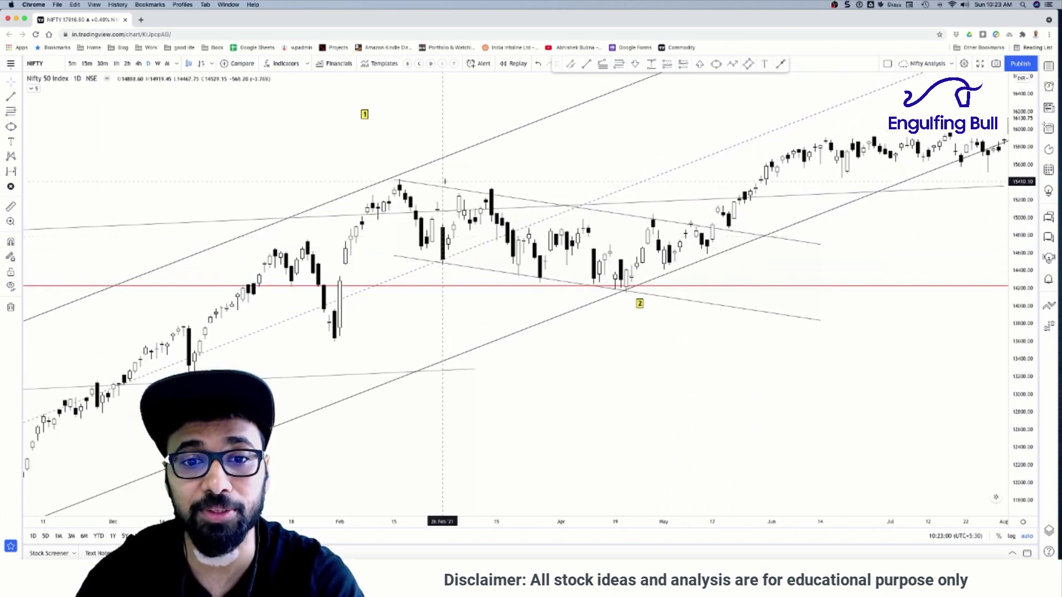
# - Set the flag's parallel channel lines to red, maximum thickness and 100% opacity
pyautogui.doubleClick(541, 247)
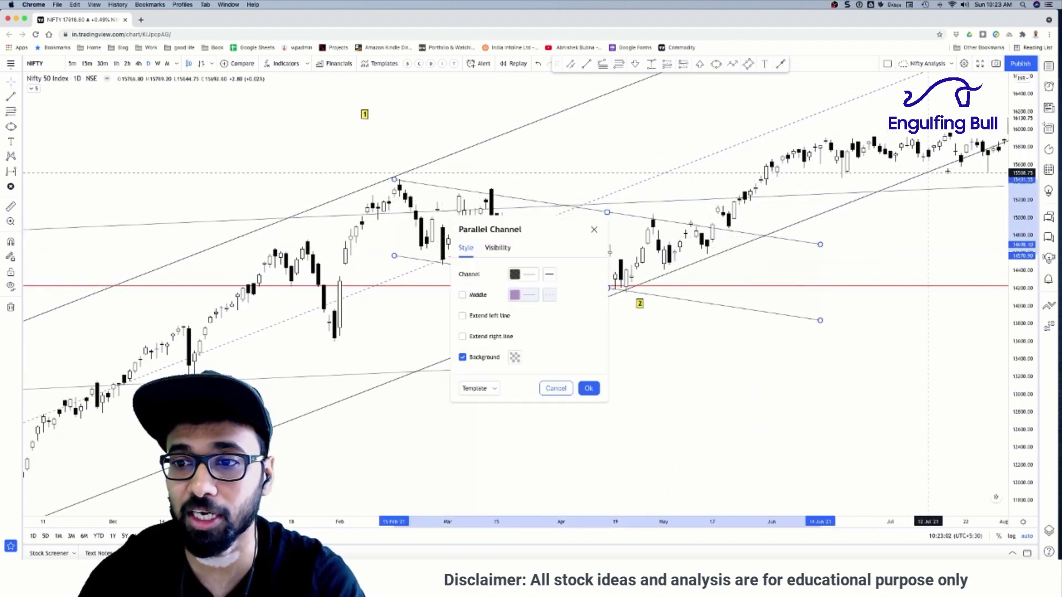
pyautogui.click(515, 275)
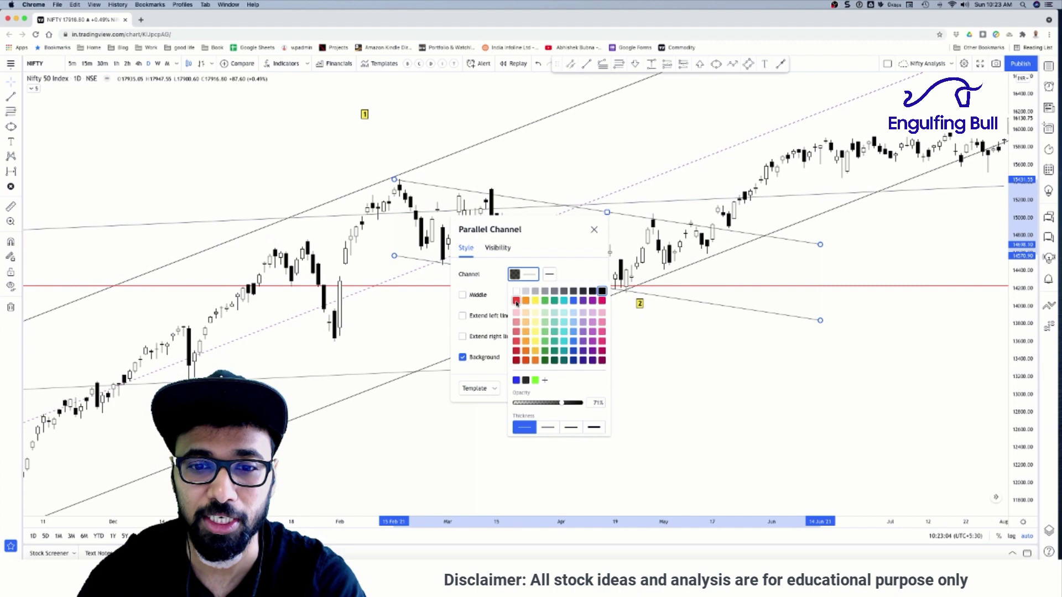
pyautogui.click(516, 302)
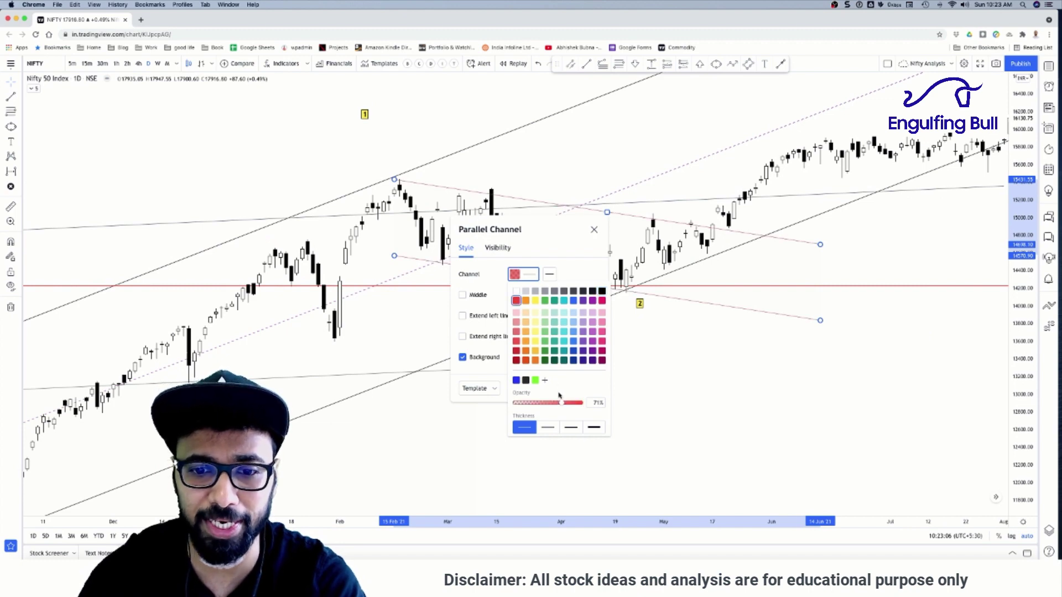
pyautogui.click(595, 429)
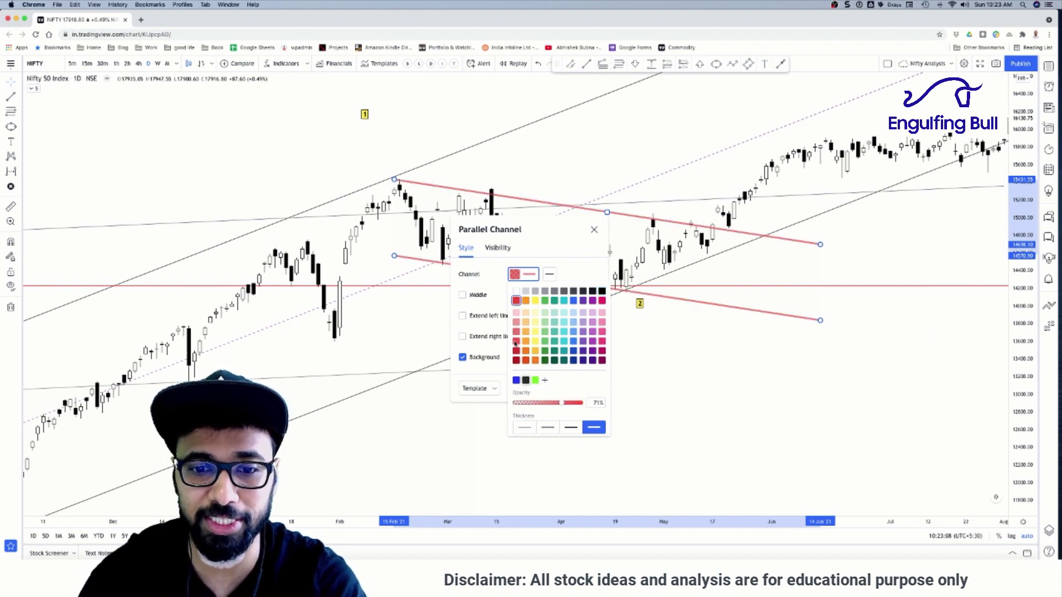
pyautogui.moveTo(561, 404); pyautogui.dragTo(582, 403)
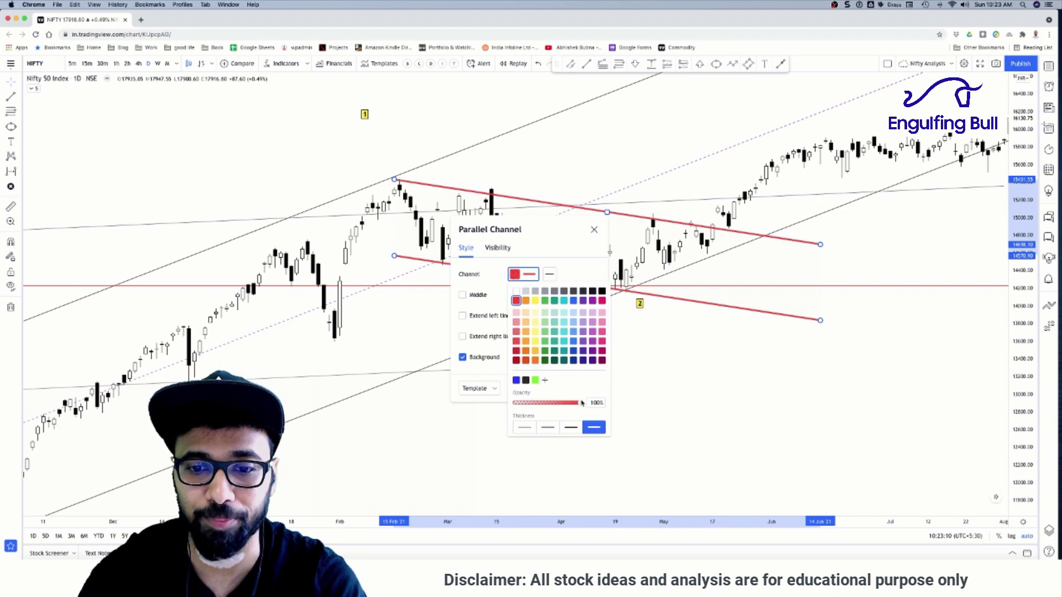
pyautogui.click(594, 230)
pyautogui.scroll(-4, 600, 171)
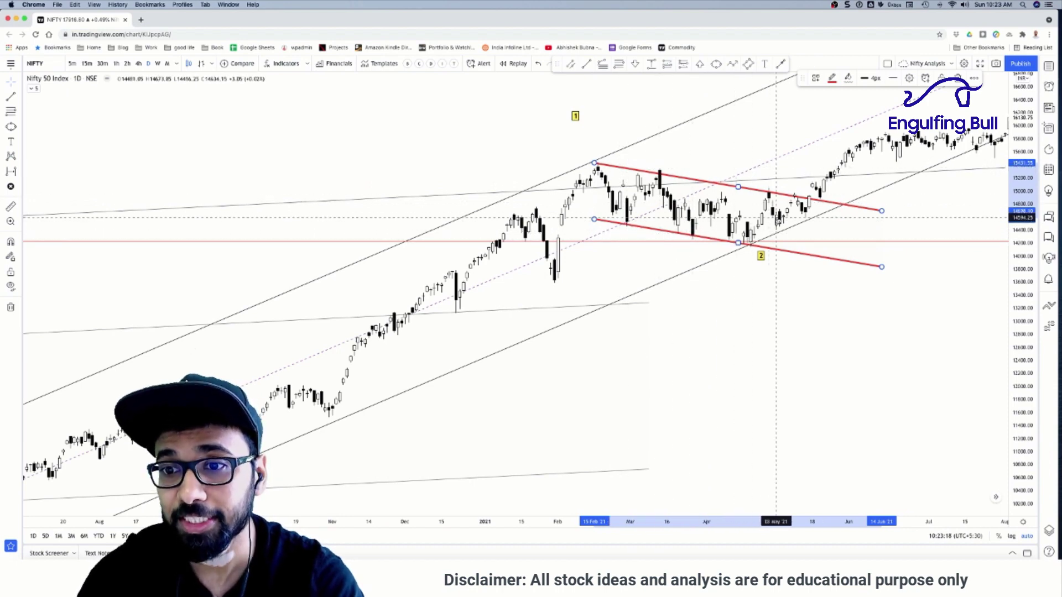
pyautogui.scroll(3, 809, 214)
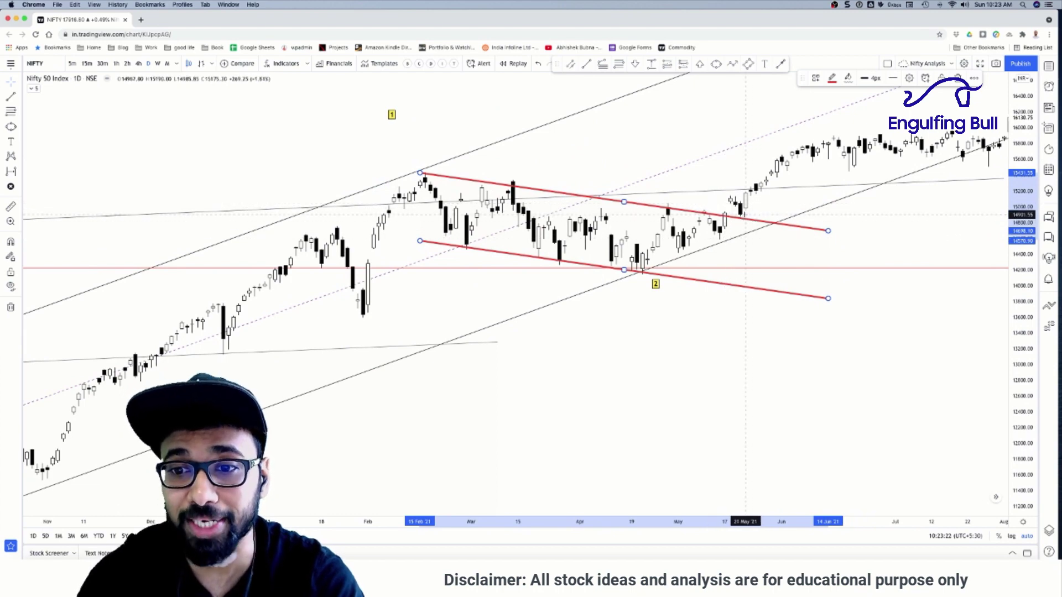
pyautogui.scroll(2, 802, 138)
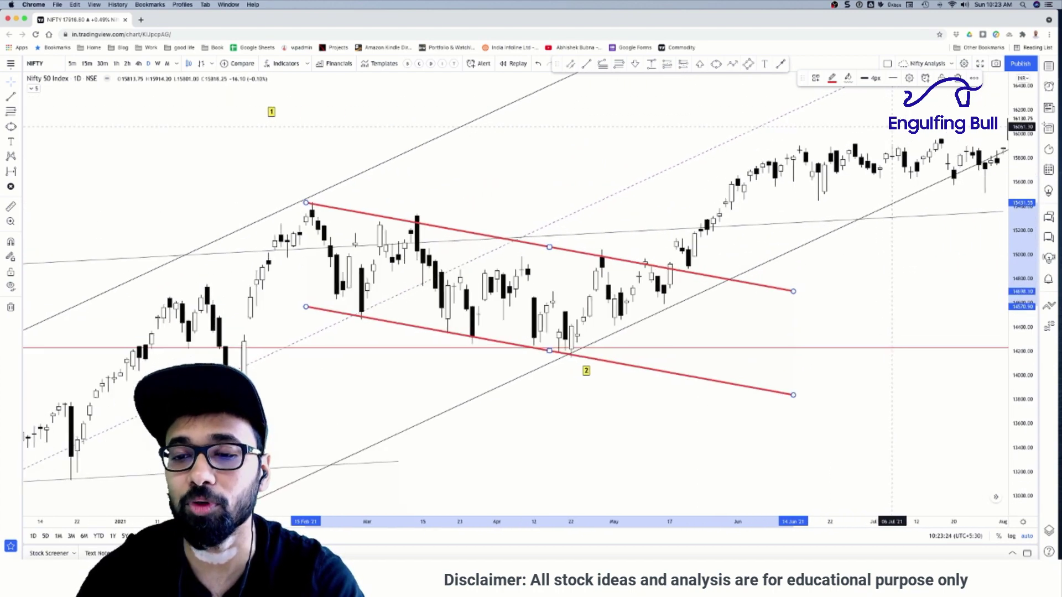
pyautogui.scroll(-4, 742, 210)
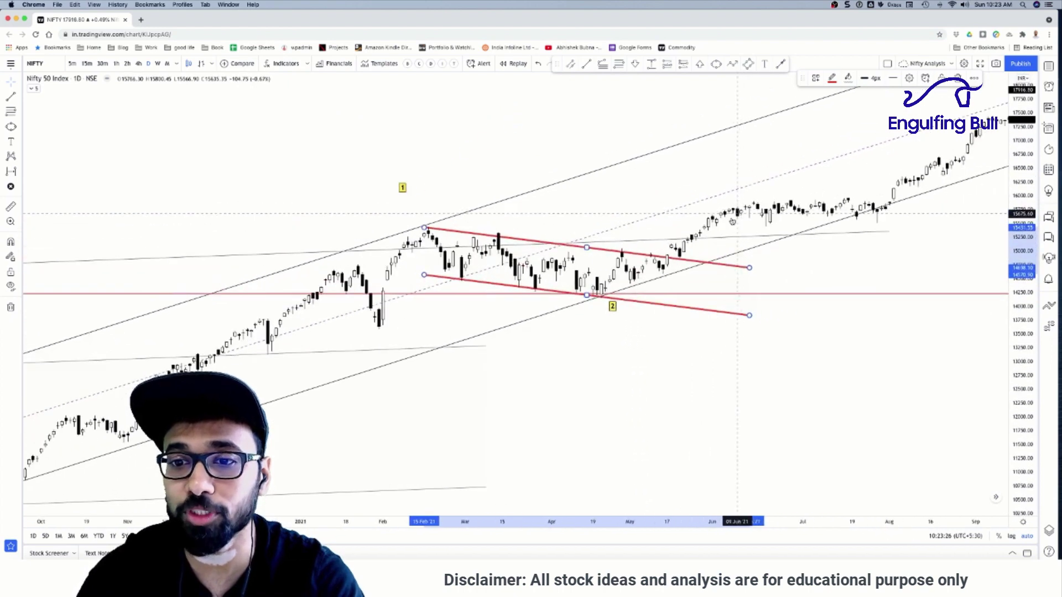
pyautogui.hscroll(10, 743, 226)
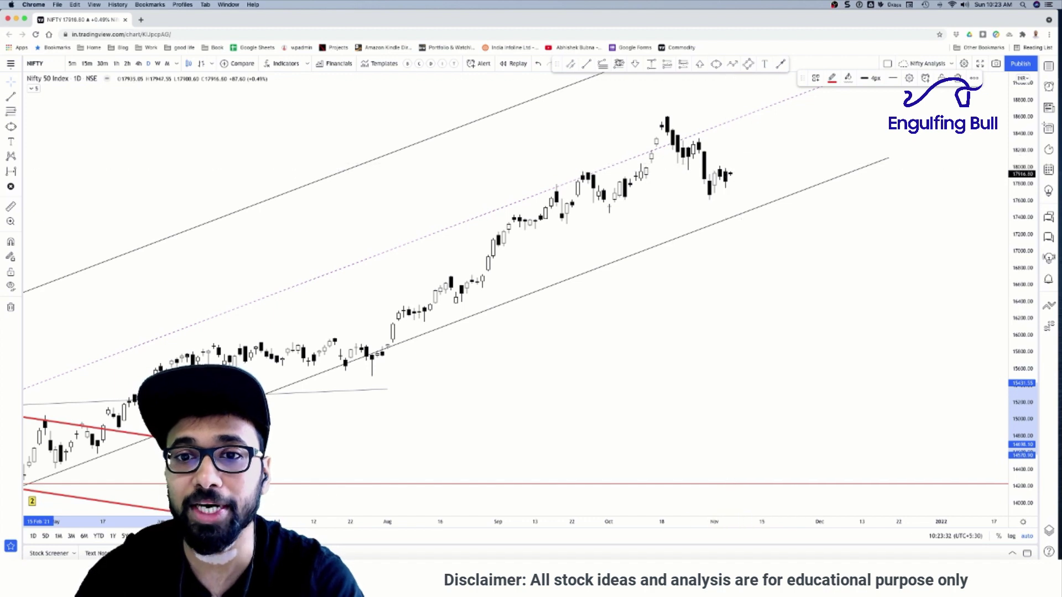
pyautogui.click(667, 117)
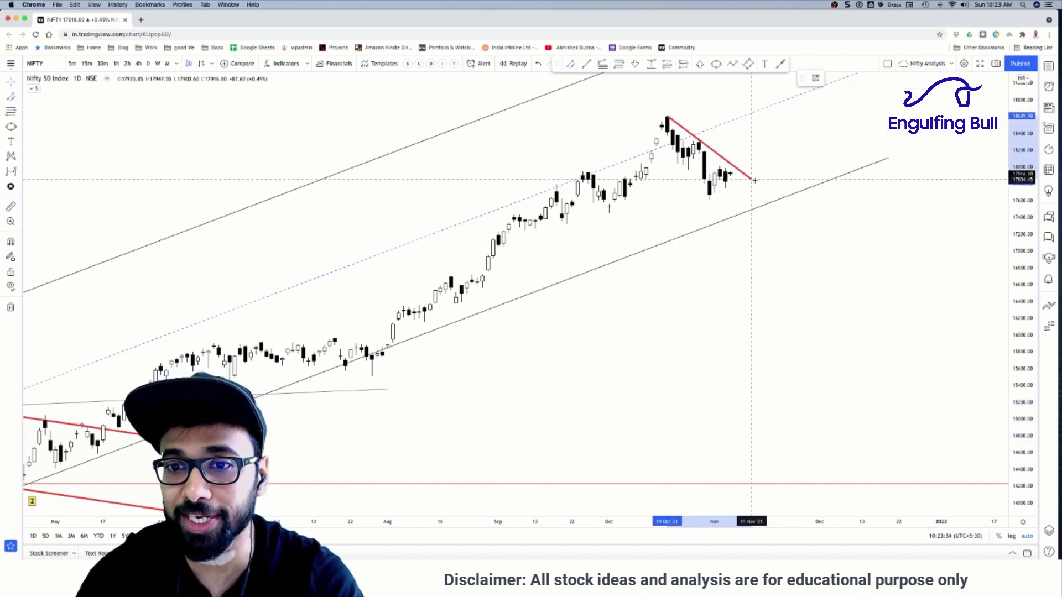
pyautogui.click(764, 188)
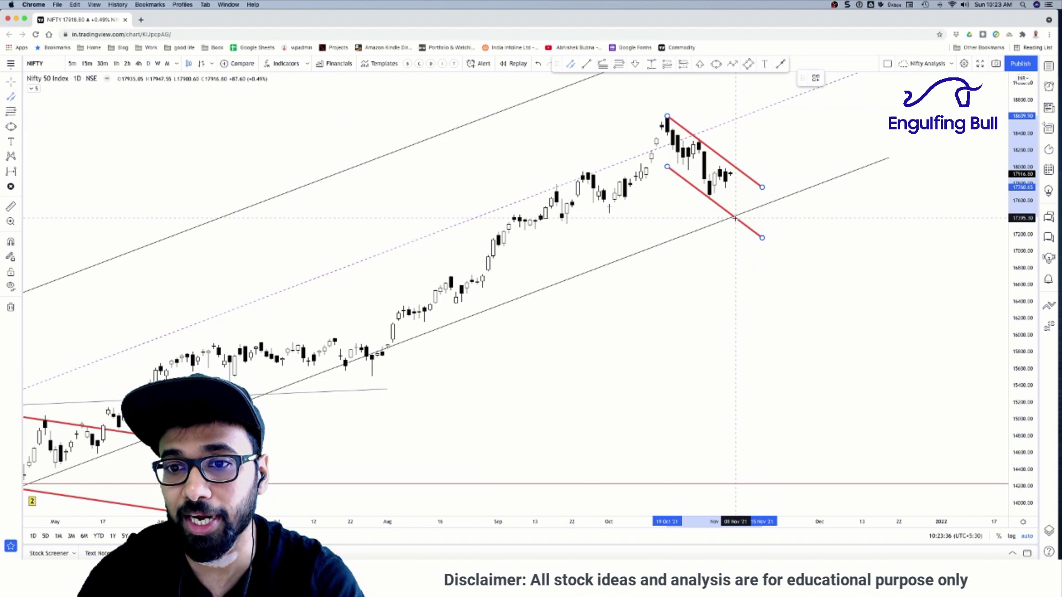
pyautogui.click(736, 221)
pyautogui.scroll(2, 730, 211)
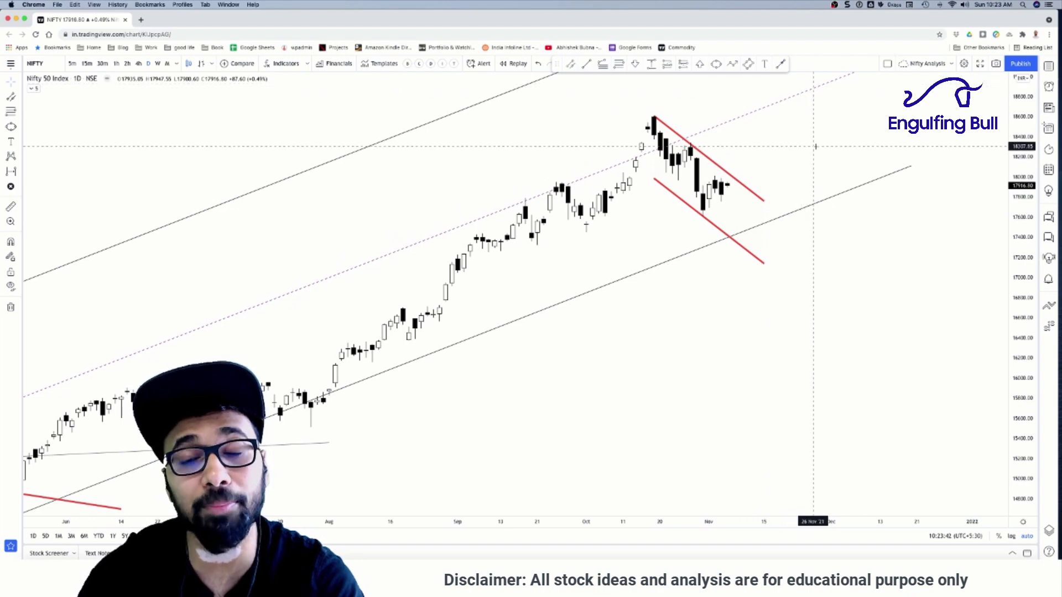
pyautogui.scroll(-2, 816, 147)
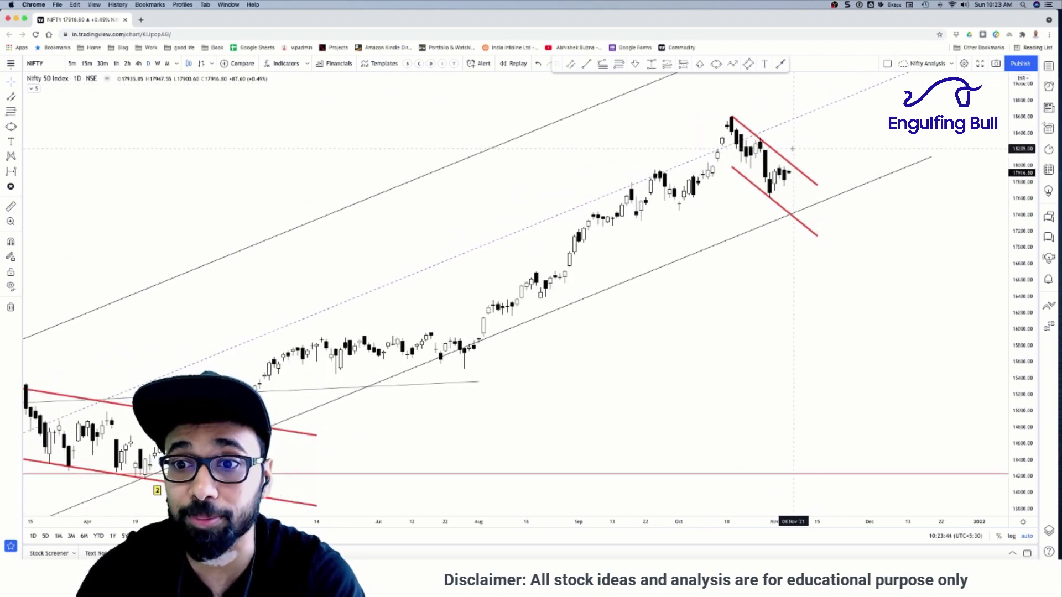
pyautogui.click(799, 172)
pyautogui.press('Delete')
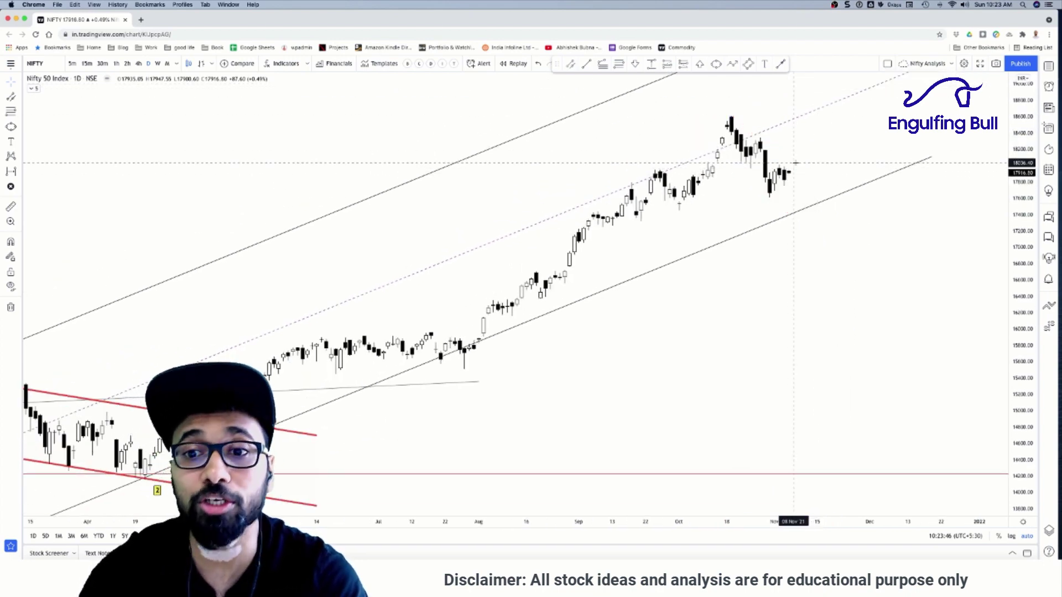
pyautogui.scroll(-3, 796, 166)
# - Unhide the red EMA in the indicator legend so it runs along the daily candles
pyautogui.click(32, 89)
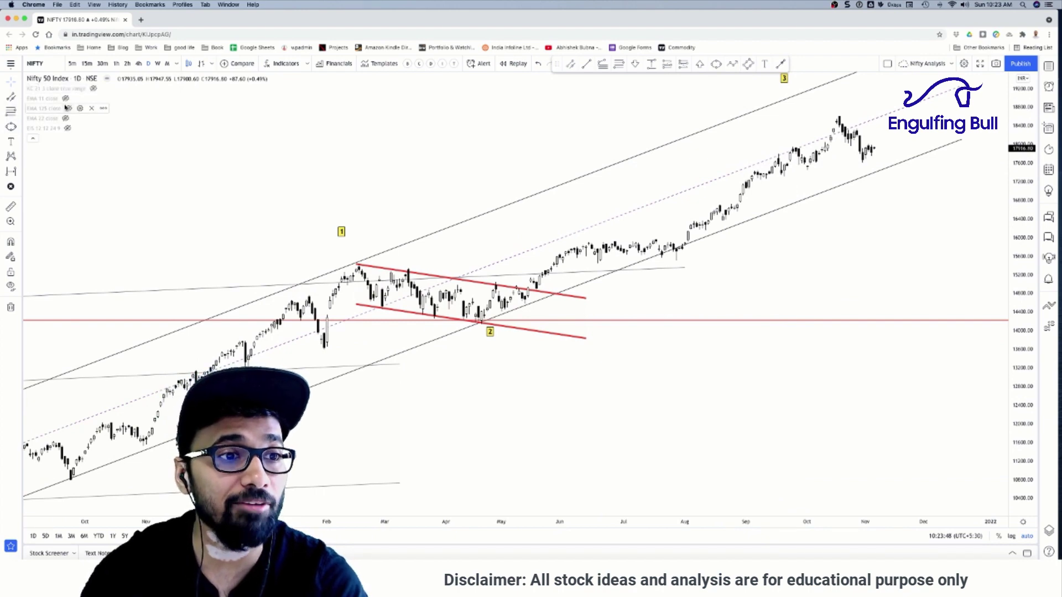
pyautogui.click(67, 128)
pyautogui.click(32, 139)
pyautogui.scroll(-3, 560, 250)
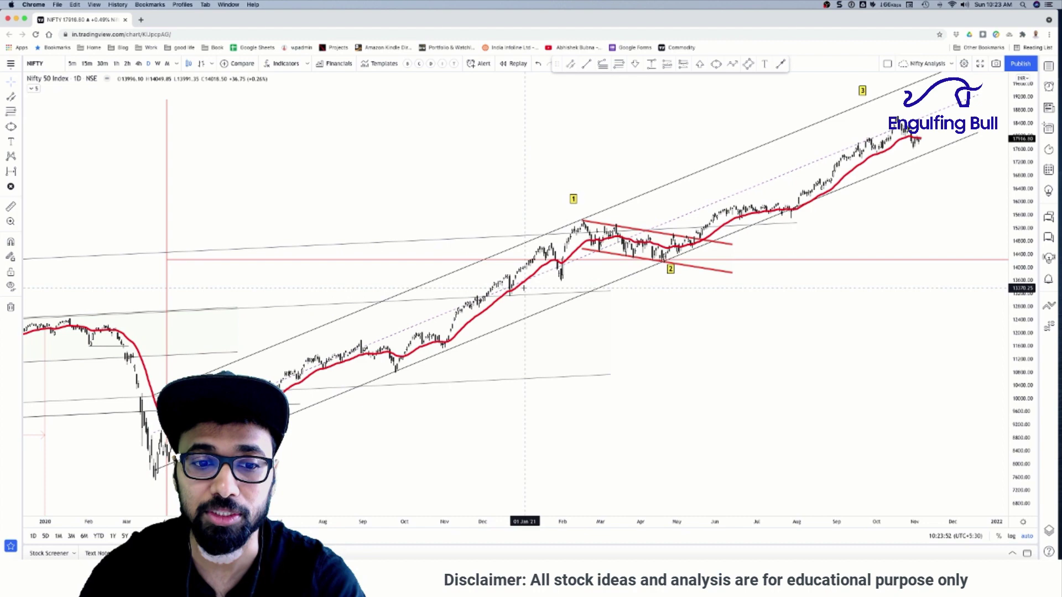
pyautogui.scroll(3, 962, 174)
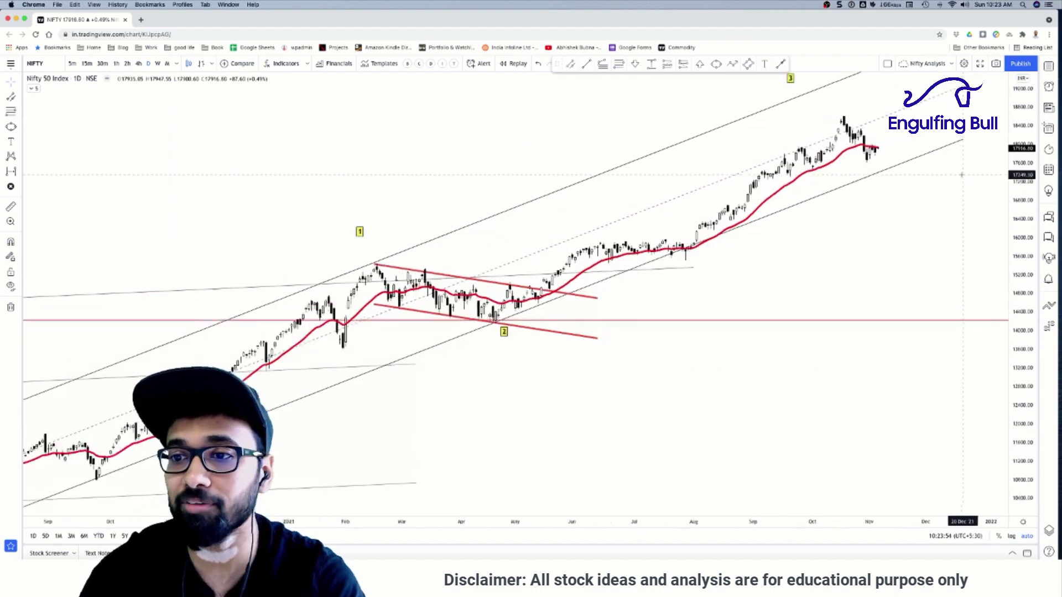
pyautogui.scroll(3, 962, 175)
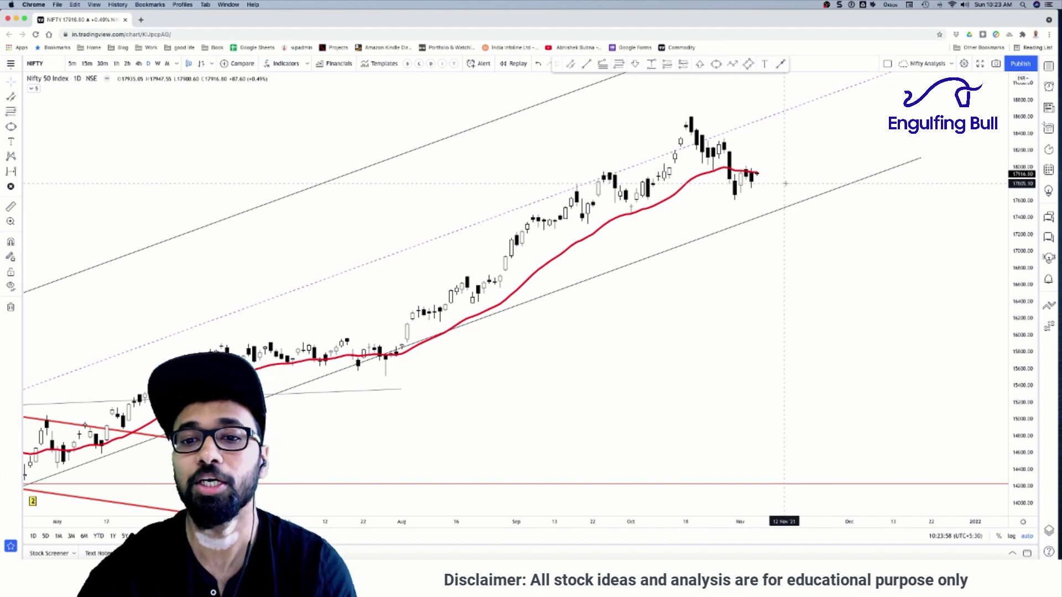
# - Mark the early-October and late-July 2021 EMA pullbacks with green up-arrows
pyautogui.click(700, 64)
pyautogui.click(636, 219)
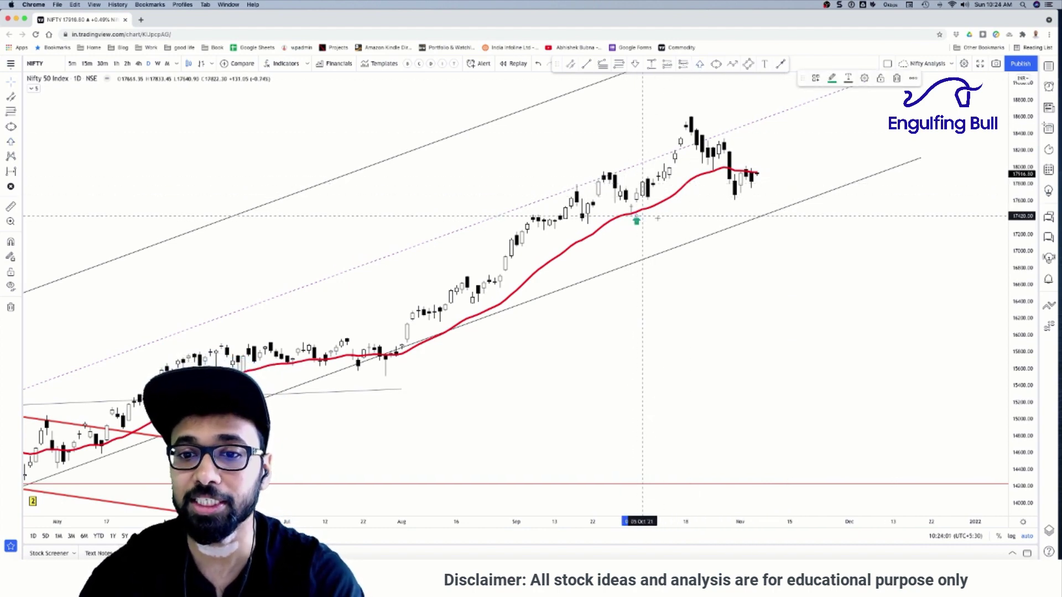
pyautogui.click(700, 64)
pyautogui.click(396, 363)
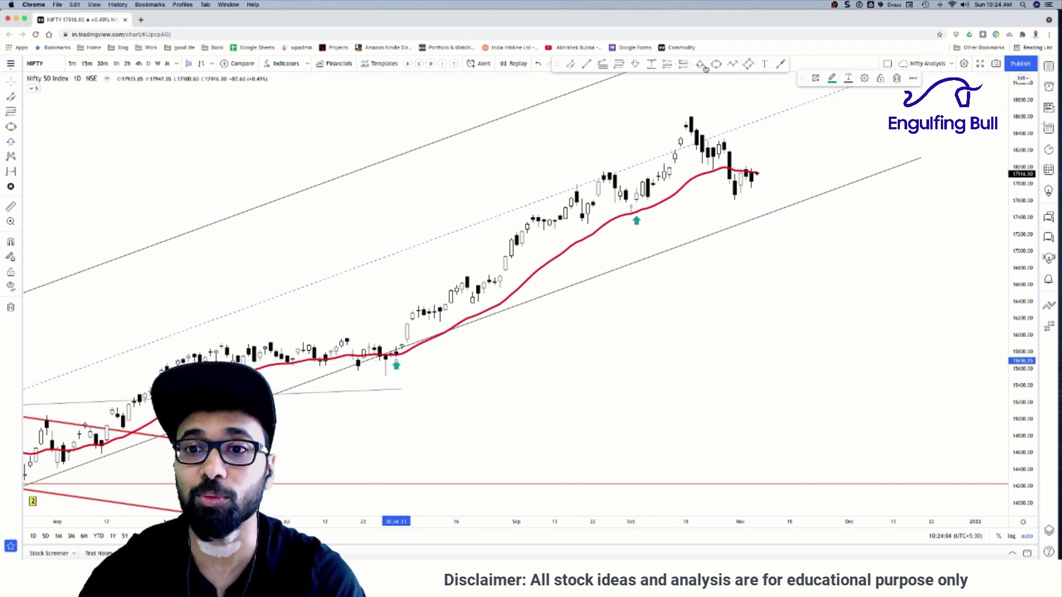
pyautogui.click(701, 65)
pyautogui.scroll(-1, 772, 181)
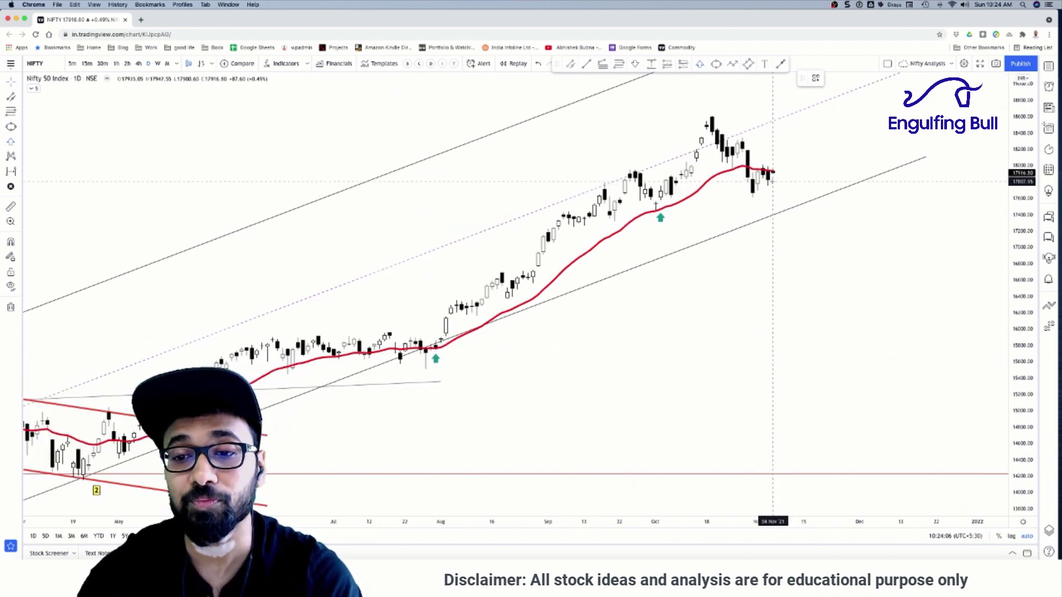
pyautogui.scroll(-2, 773, 181)
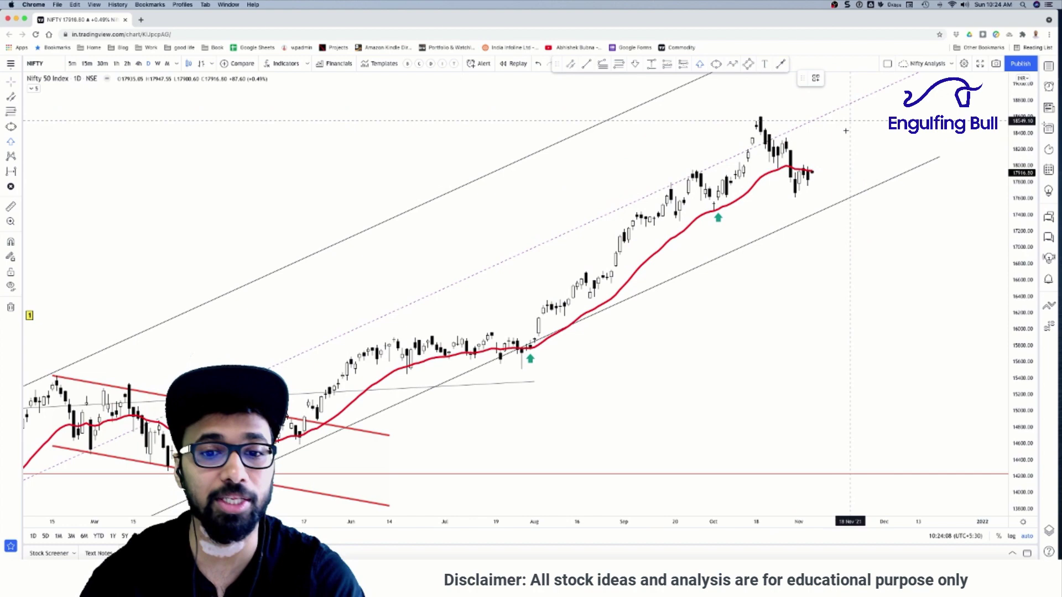
pyautogui.scroll(-2, 764, 238)
pyautogui.scroll(-1, 240, 365)
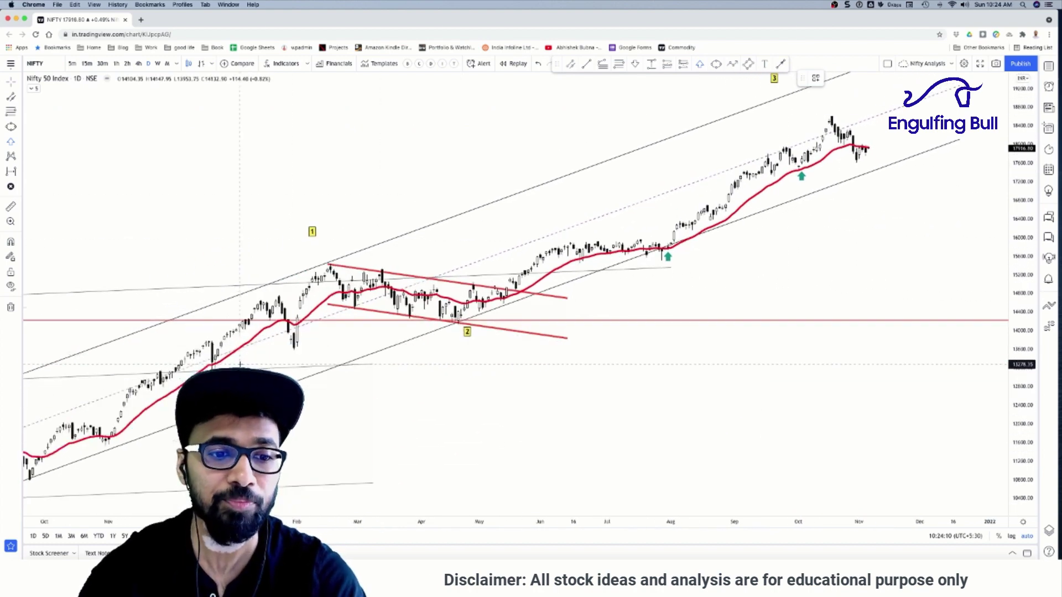
pyautogui.scroll(-1, 239, 365)
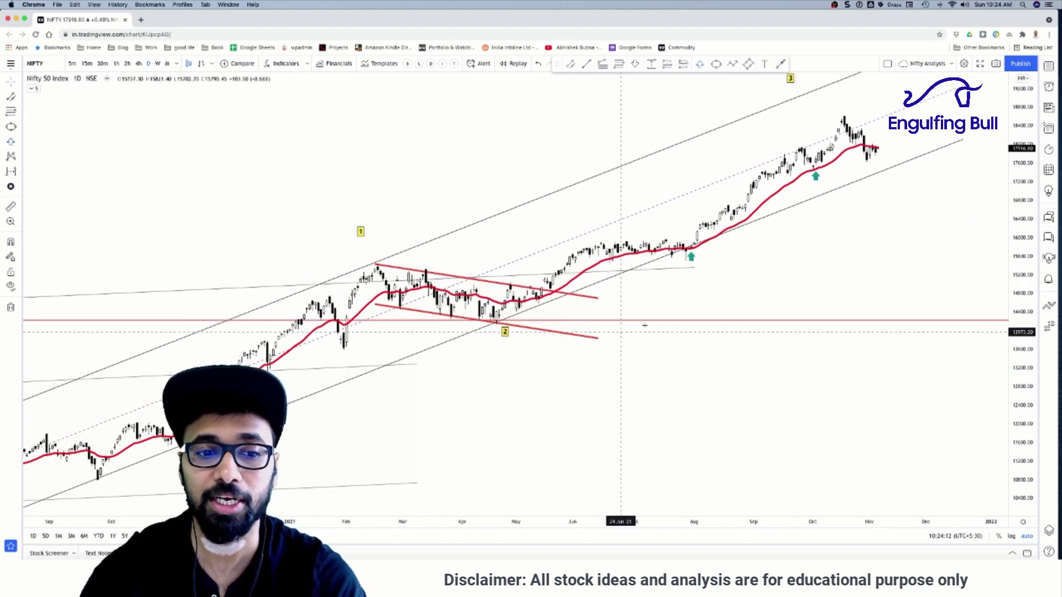
pyautogui.scroll(-3, 740, 289)
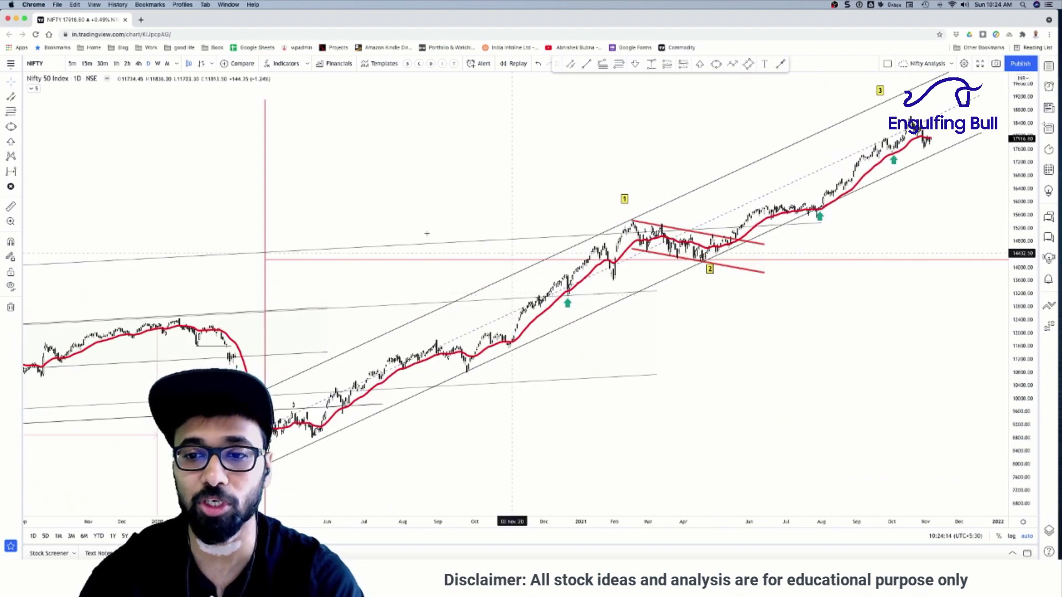